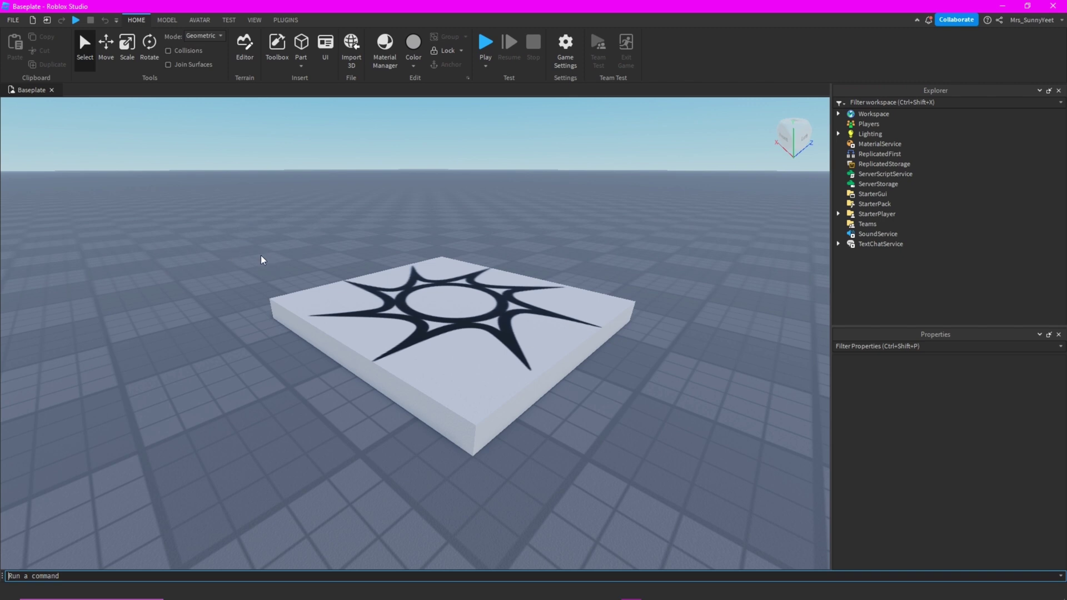
# Step: Switch from Roblox Studio to the Chrome window showing the Roblox Marketplace catalog
pyautogui.hotkey('alt', 'Tab')
pyautogui.press('Tab')
pyautogui.press('Tab')
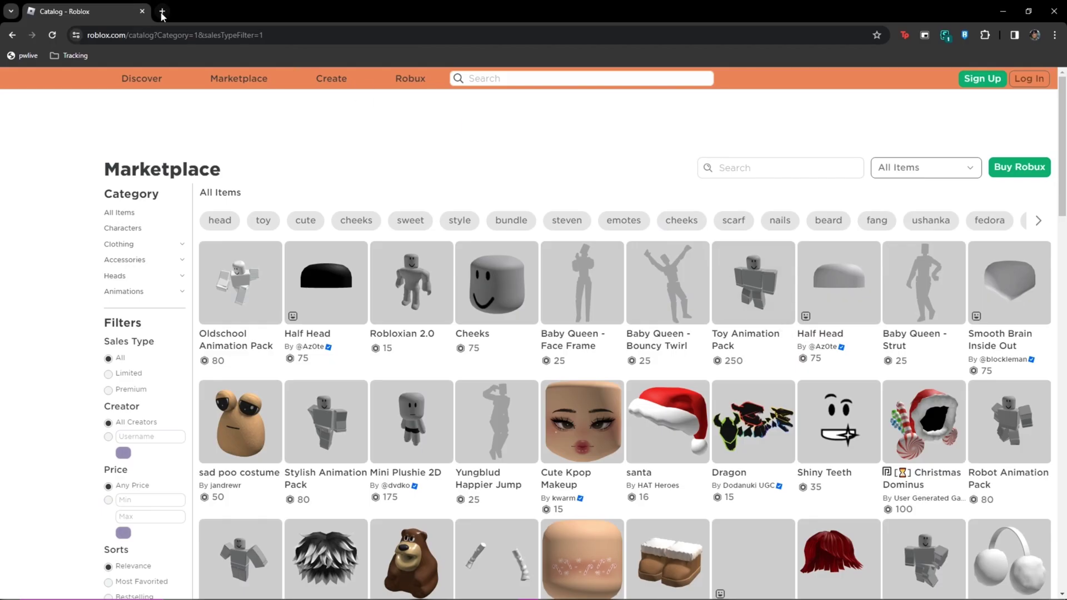
# Step: In a new tab, search 'roblox studio' and open the official Roblox Studio Creator Hub page
pyautogui.click(161, 11)
pyautogui.write('ro')
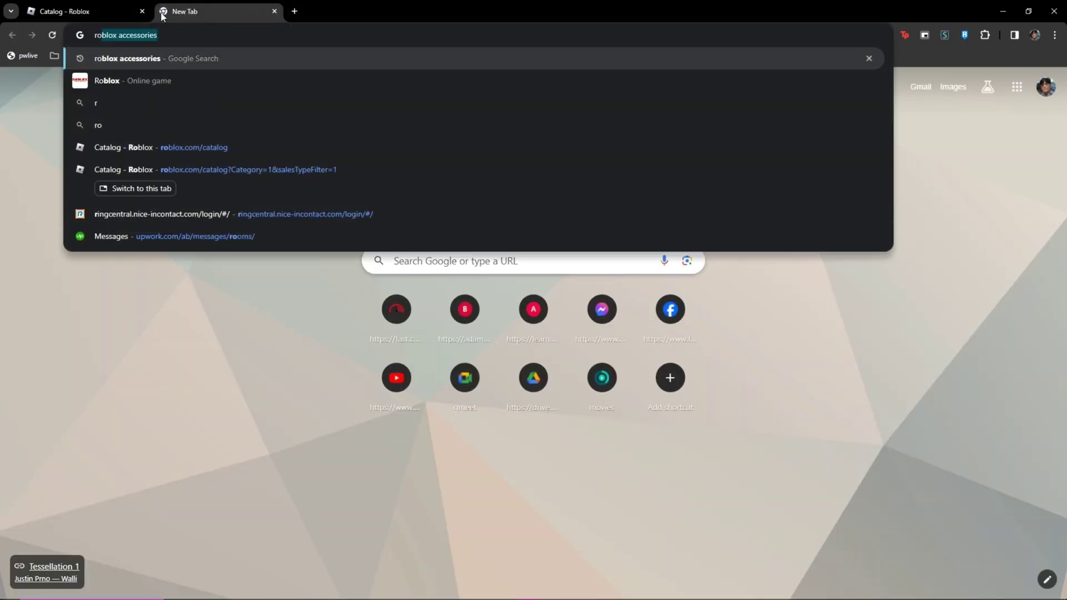
pyautogui.write('blox stu')
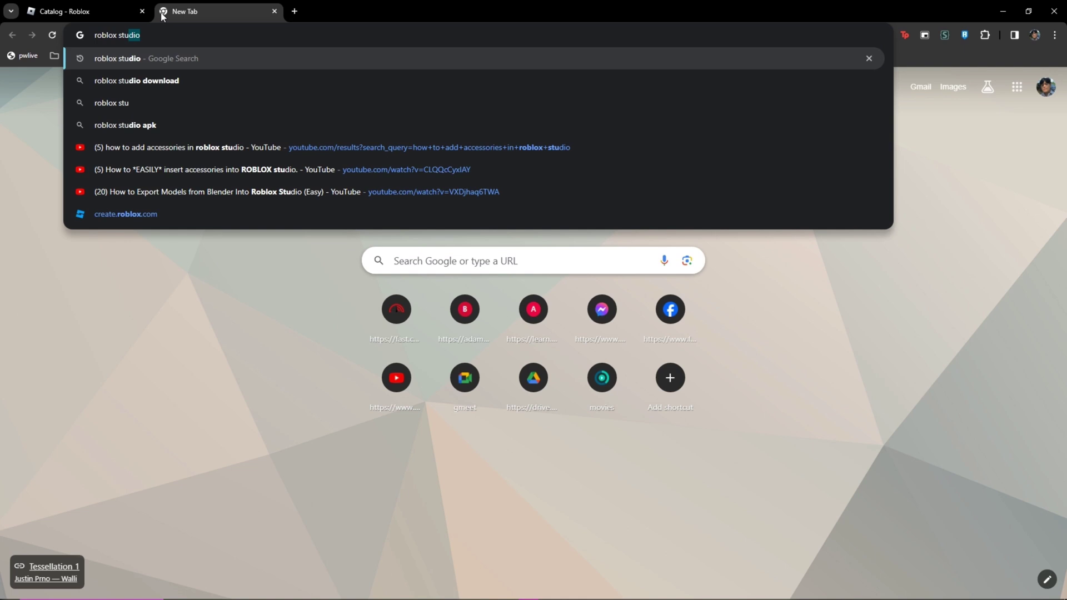
pyautogui.press('Return')
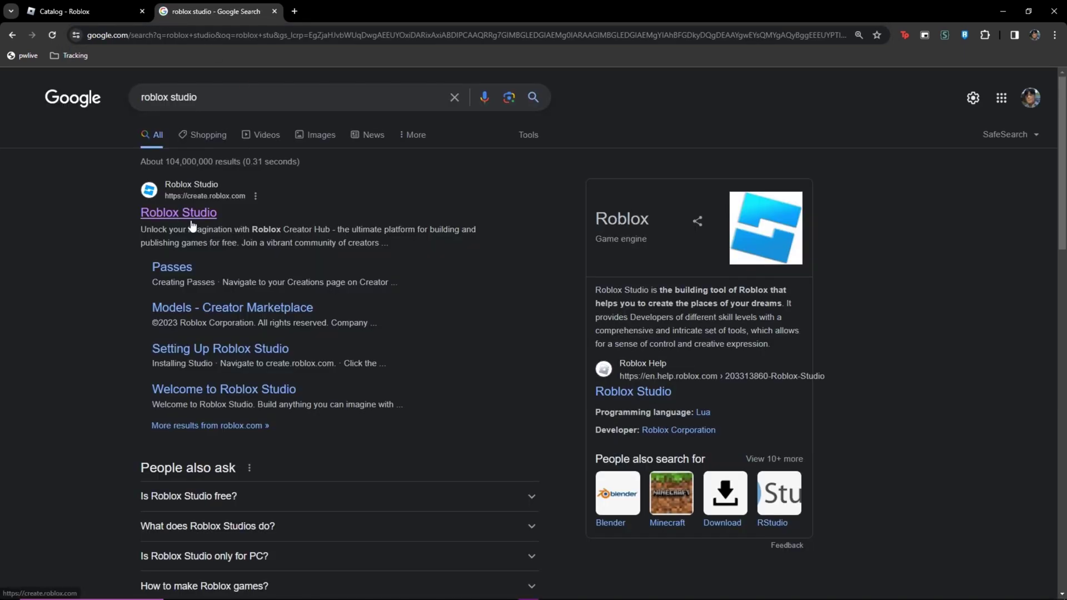
pyautogui.click(186, 214)
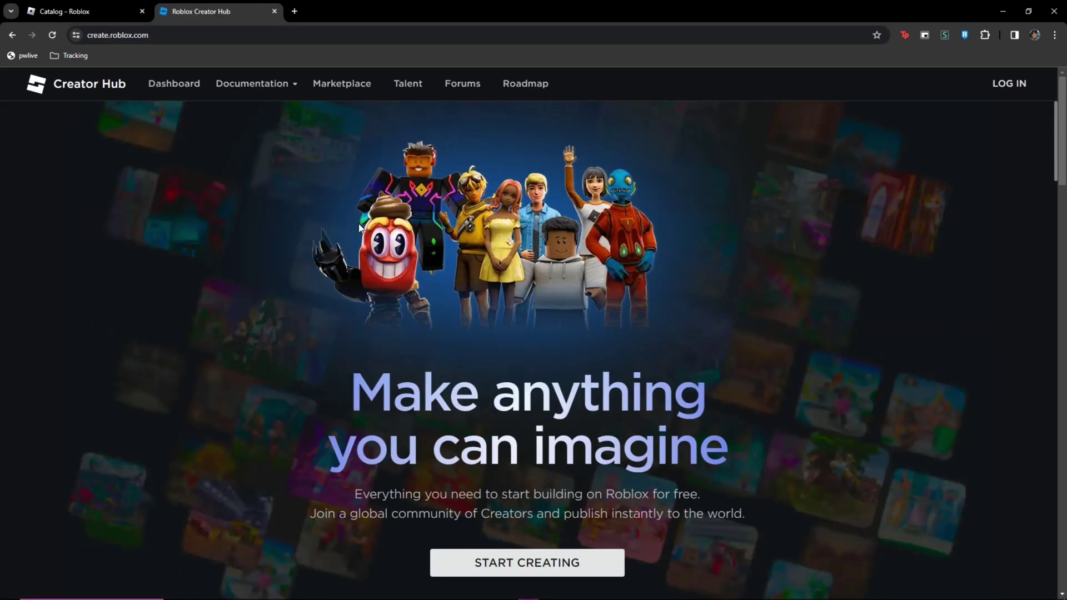
pyautogui.scroll(-3, 476, 484)
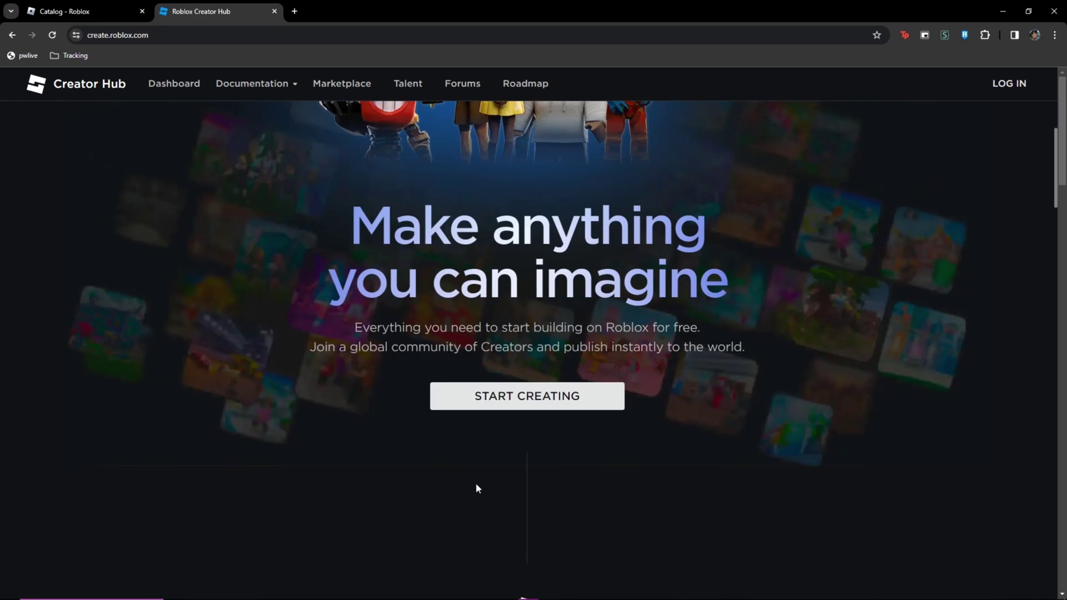
# Step: Choose Start Creating, decline the Open Roblox Studio prompt, and close the Creator Hub tab
pyautogui.click(515, 402)
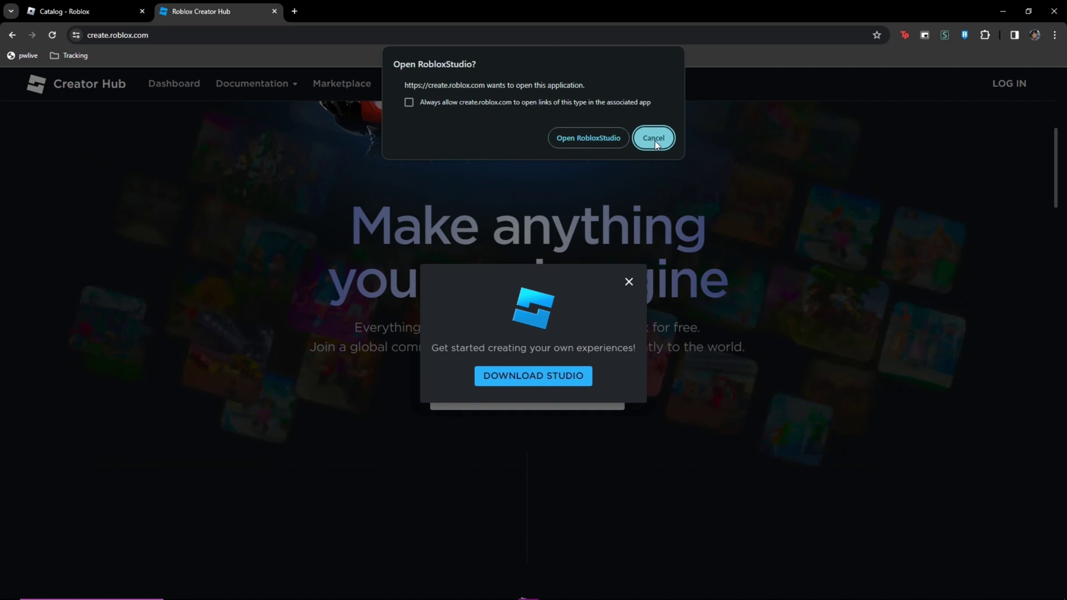
pyautogui.click(654, 142)
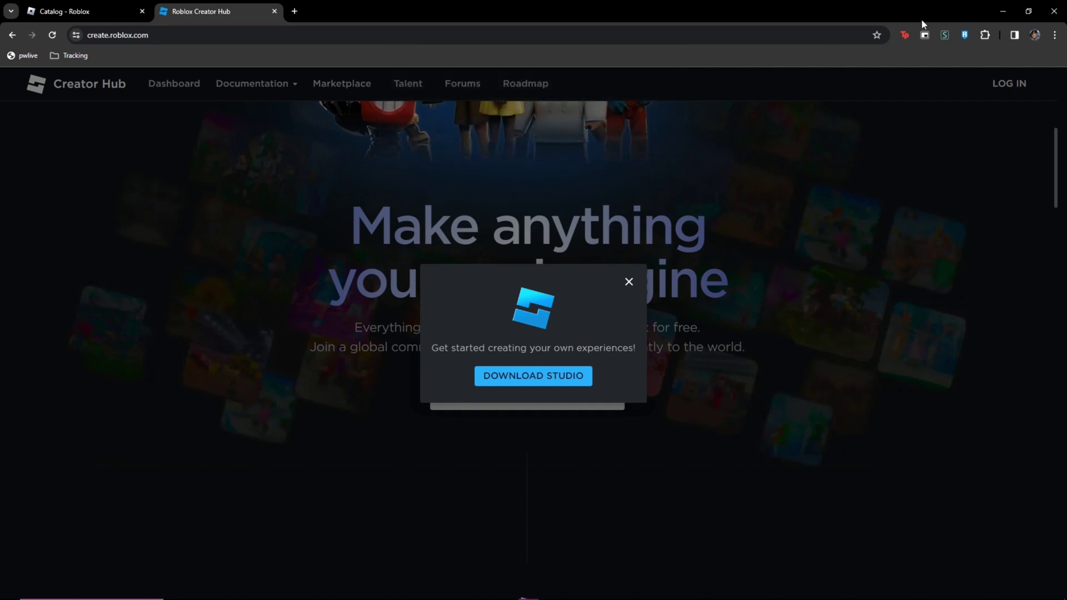
pyautogui.click(273, 11)
# Step: Back in Studio, toggle the Command Bar off and on, float it over the viewport, and begin typing 'game:'
pyautogui.hotkey('alt', 'Tab')
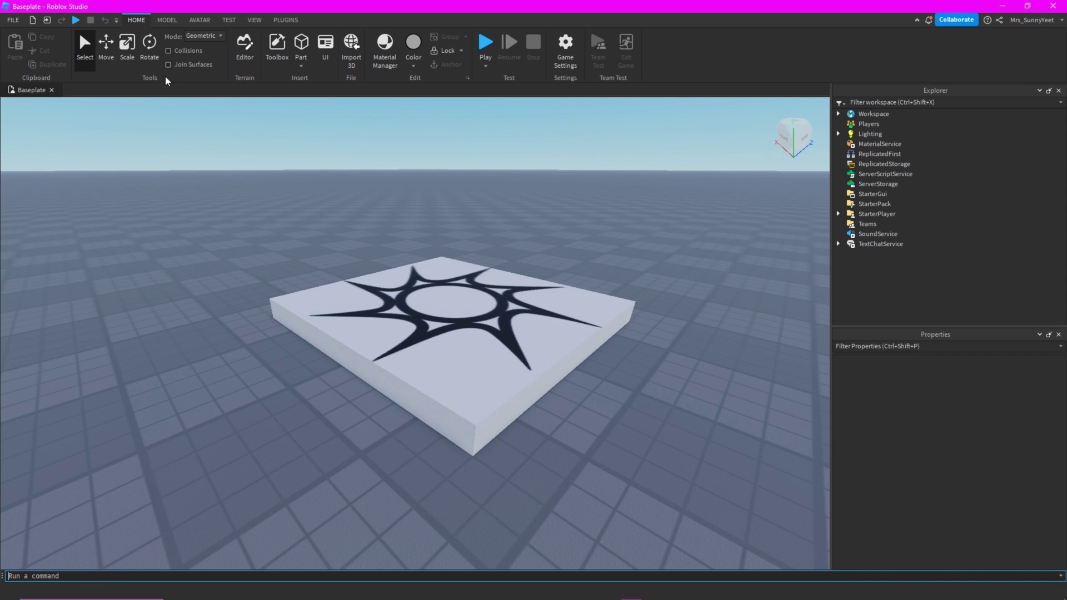
pyautogui.click(254, 19)
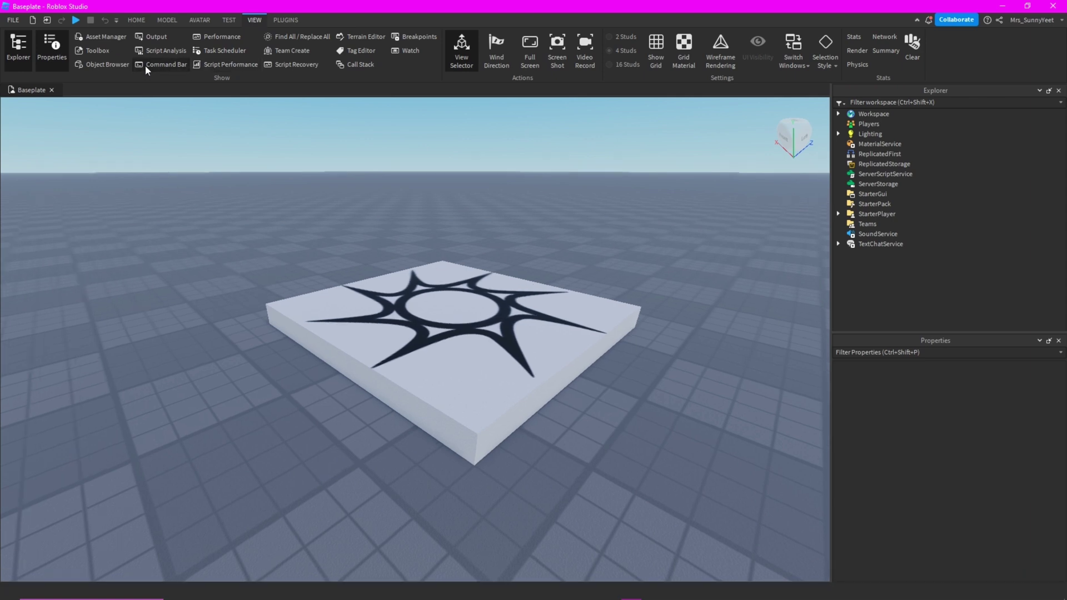
pyautogui.click(152, 64)
pyautogui.click(152, 64)
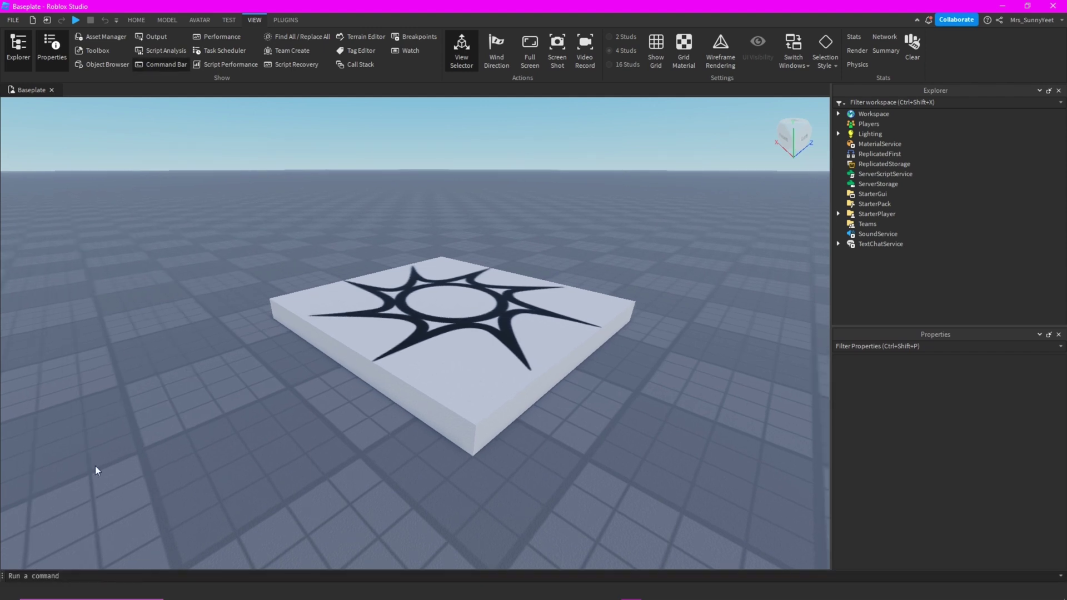
pyautogui.moveTo(4, 576); pyautogui.dragTo(22, 532)
pyautogui.click(59, 534)
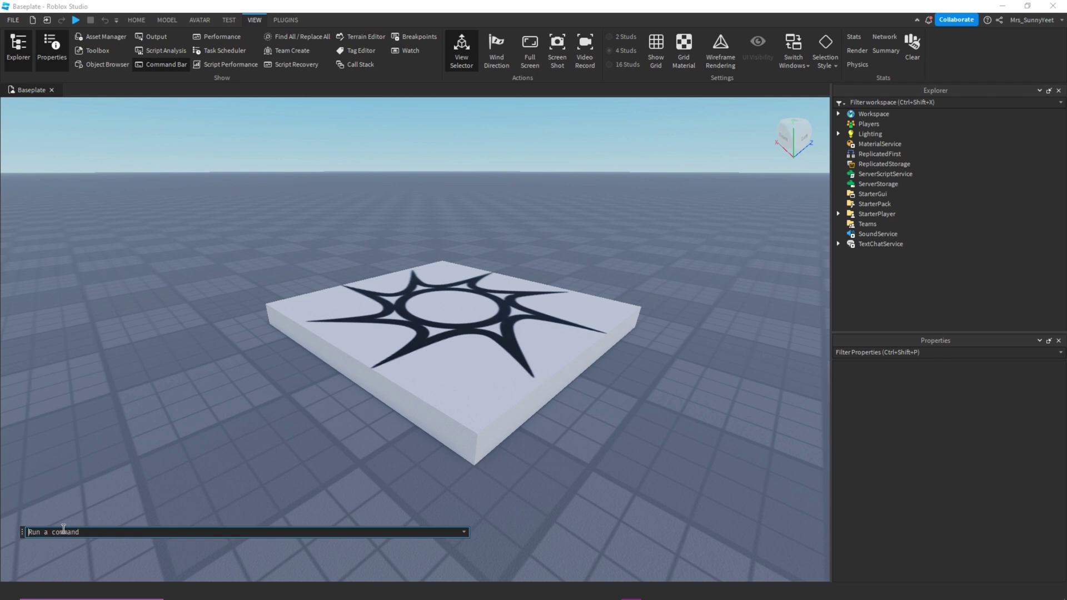
pyautogui.write('gh')
pyautogui.write('me:')
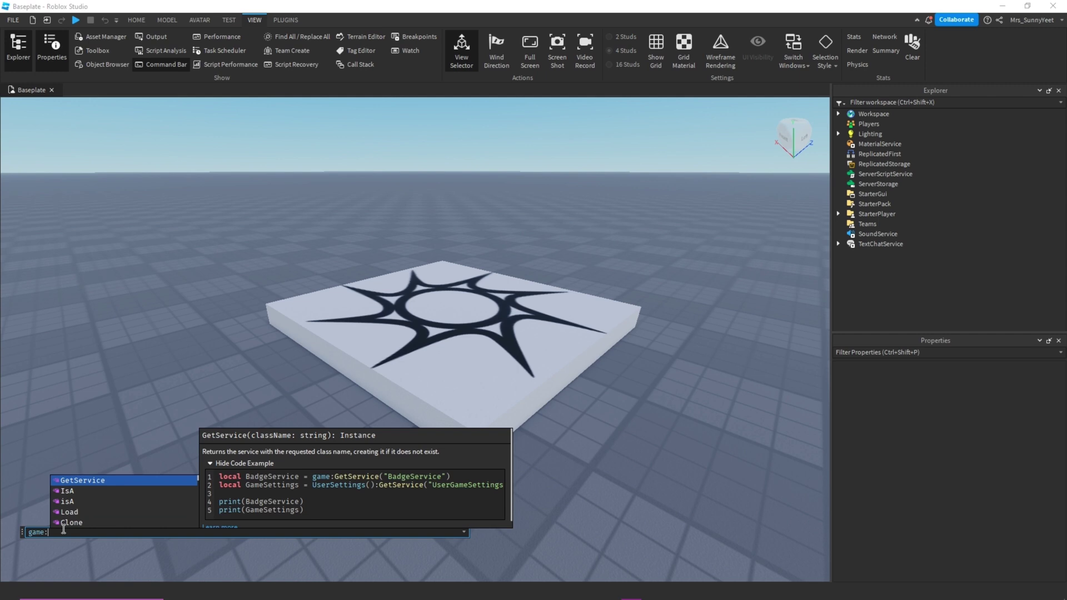
# Step: Complete the line game:GetService("InsertService"):LoadAsset().Parent=game.Workspace, reposition the bar, and show the Plugins tab
pyautogui.press('Tab')
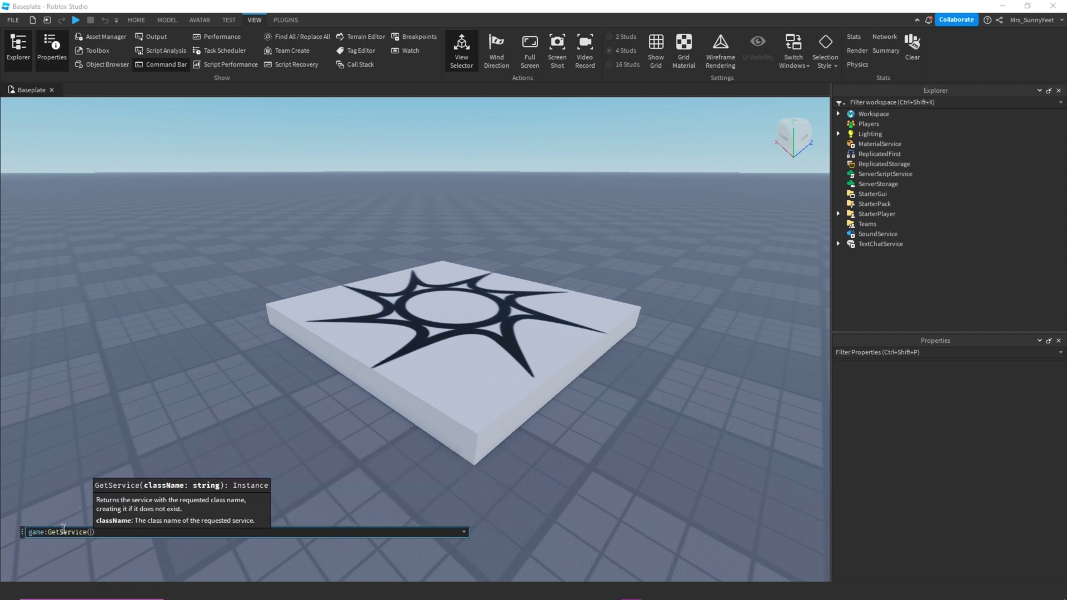
pyautogui.write('"InsertService"')
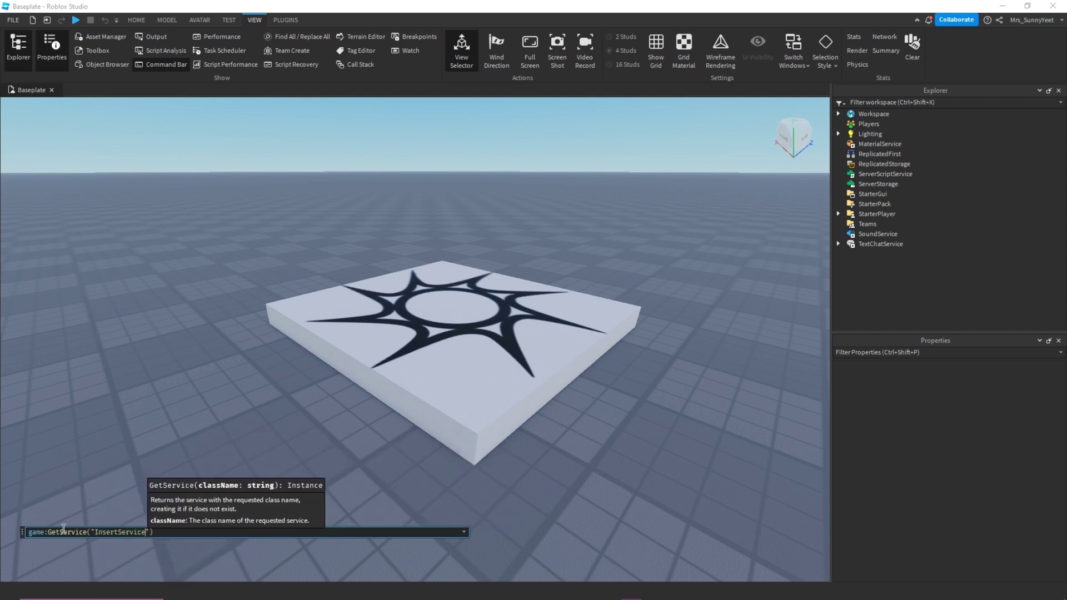
pyautogui.write(')')
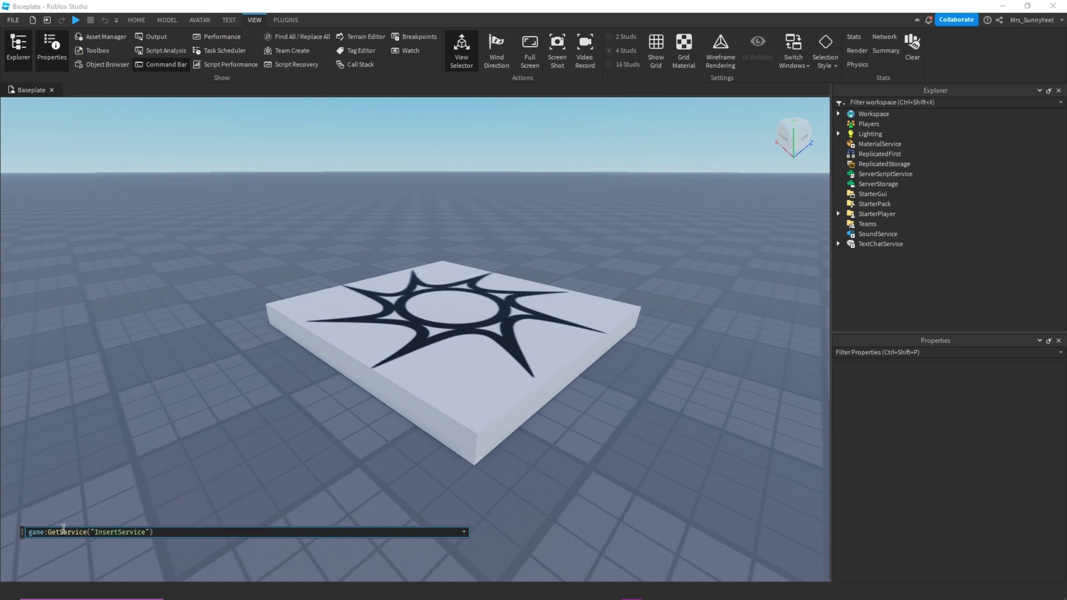
pyautogui.write(':')
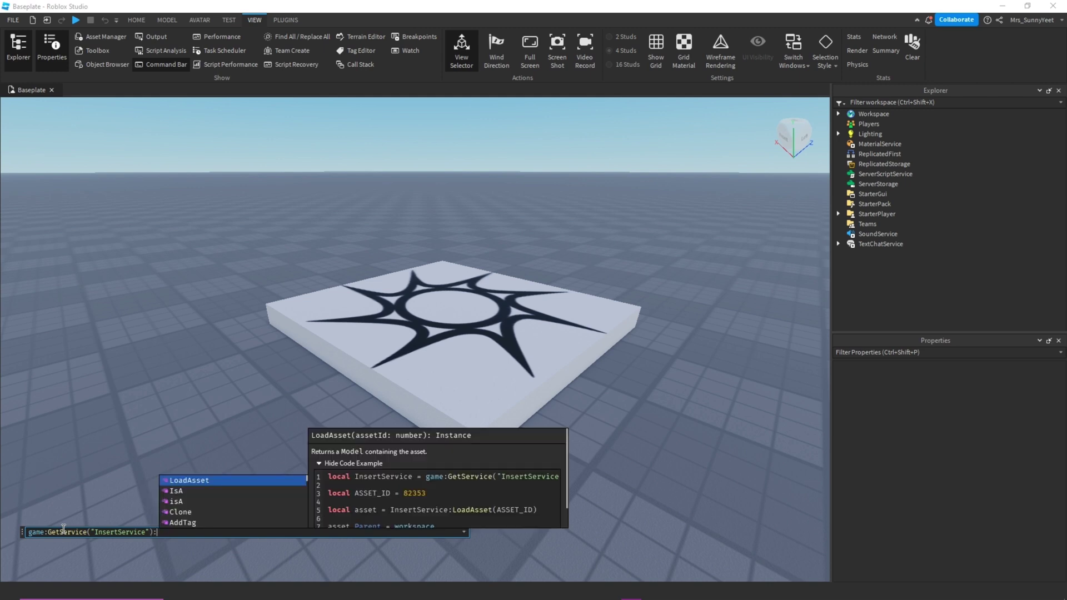
pyautogui.write('LoadAsset(')
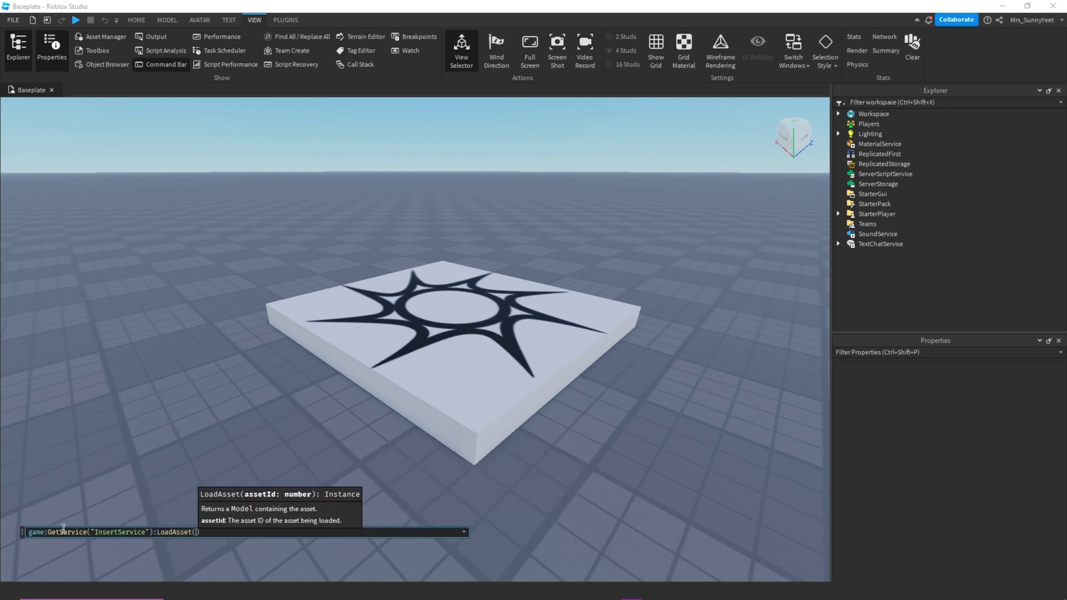
pyautogui.write(').')
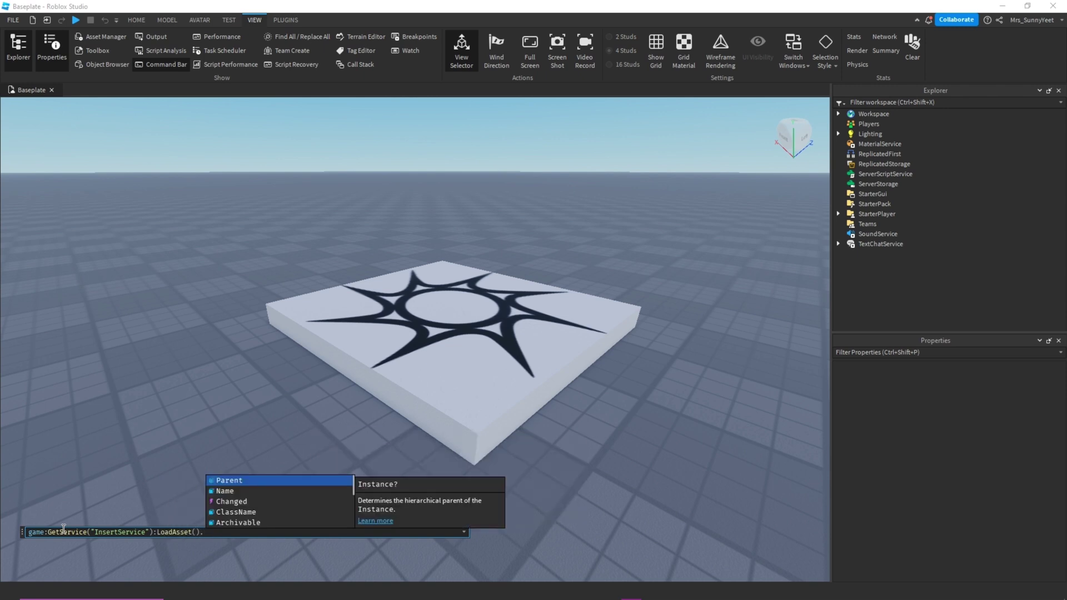
pyautogui.write('Parent')
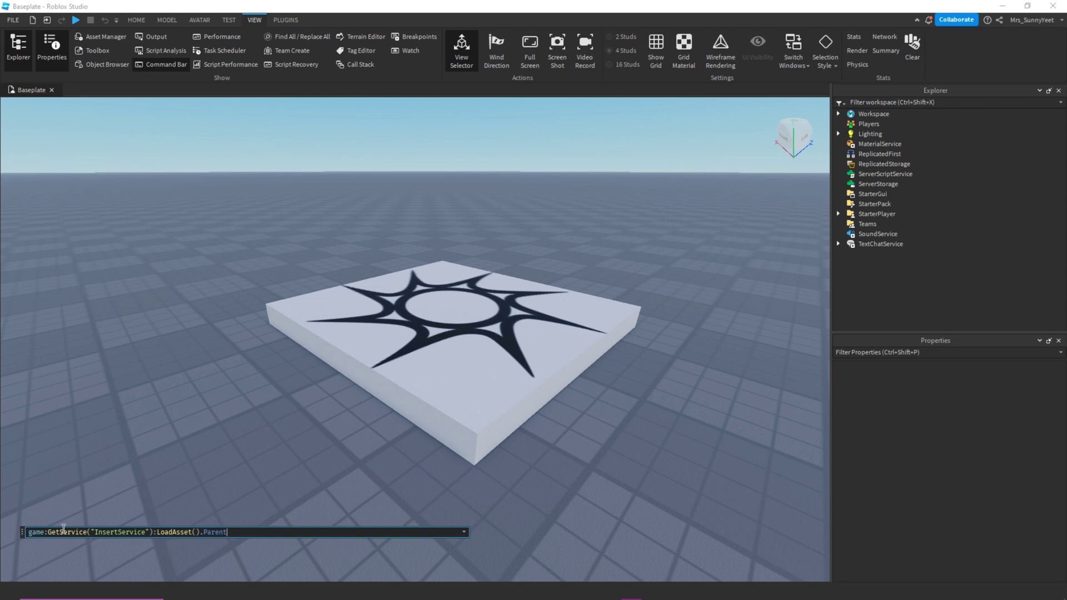
pyautogui.write('=game.Workspace')
pyautogui.moveTo(22, 535); pyautogui.dragTo(20, 559)
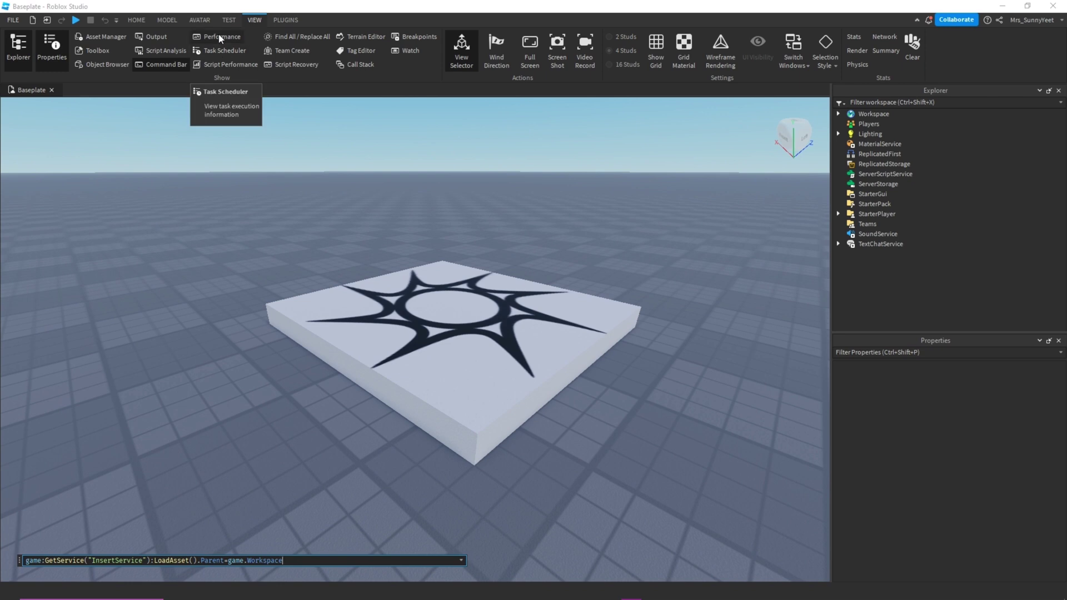
pyautogui.click(284, 19)
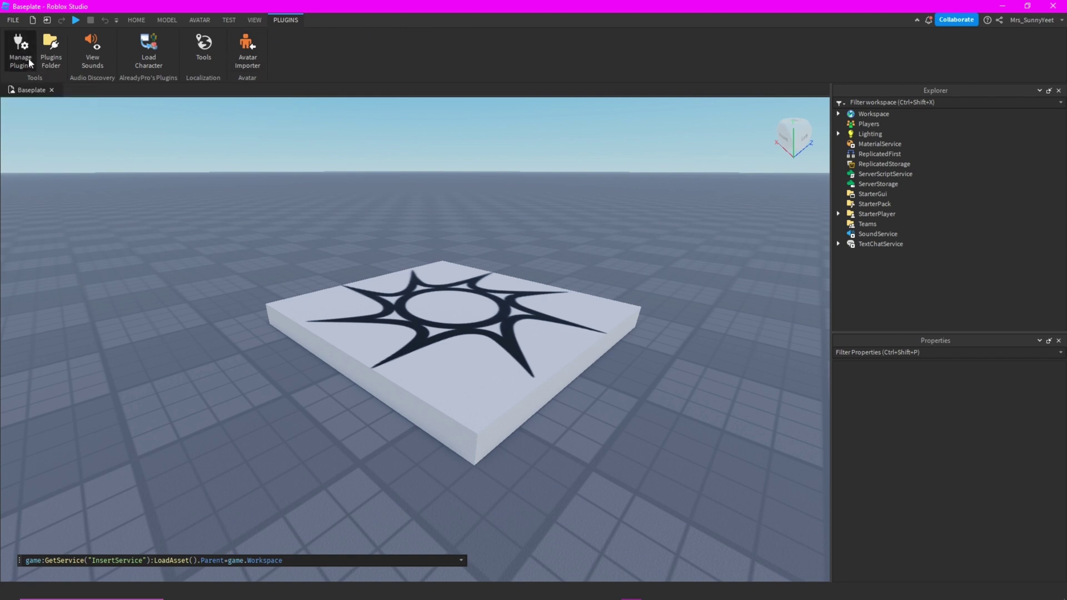
pyautogui.click(250, 50)
pyautogui.click(755, 183)
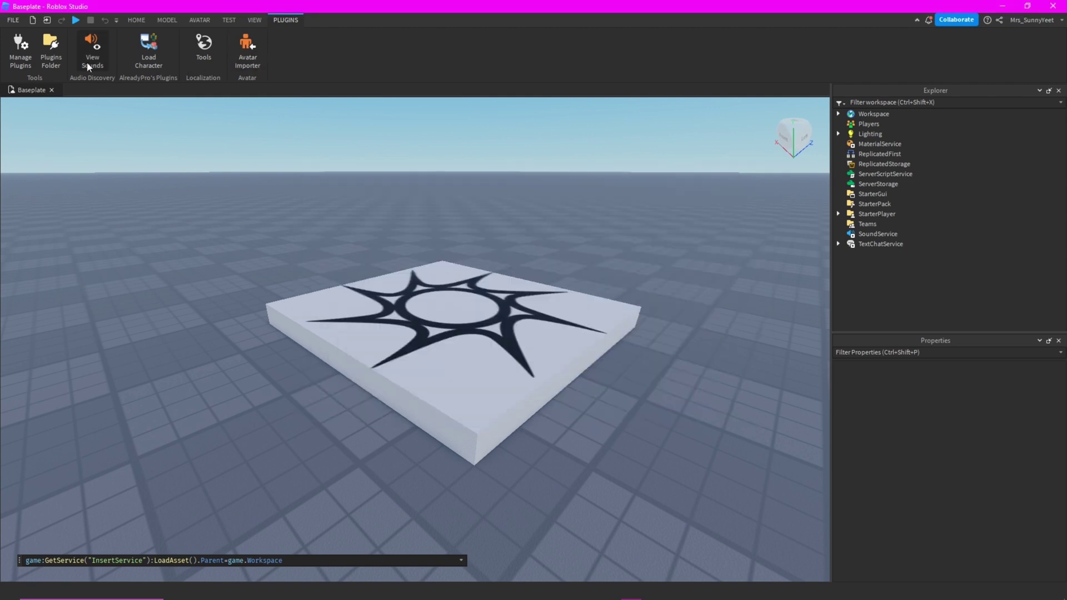
pyautogui.click(13, 55)
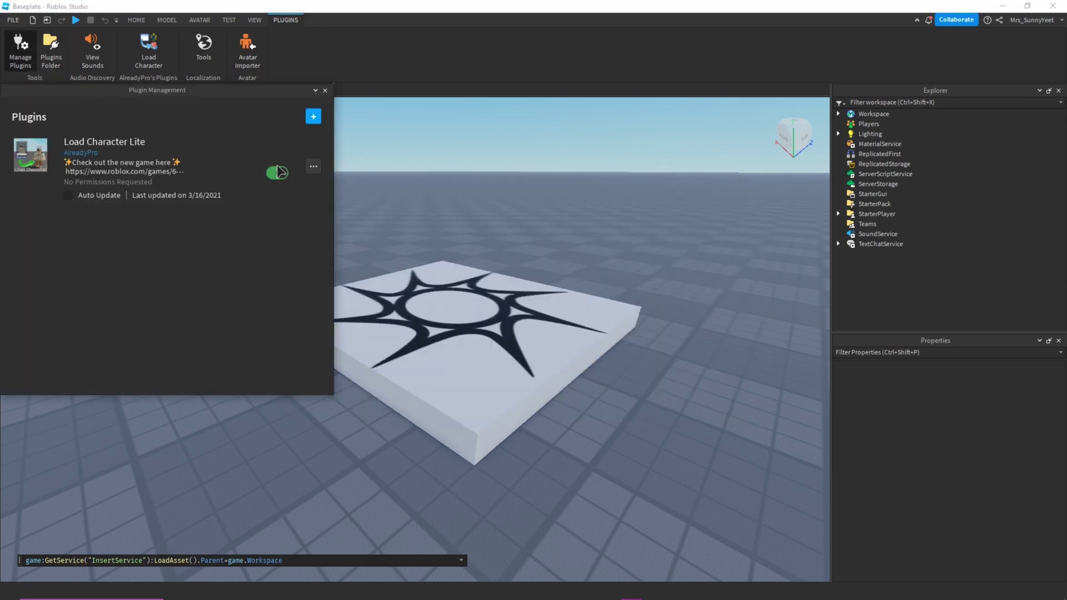
pyautogui.click(314, 166)
pyautogui.click(10, 160)
pyautogui.click(325, 90)
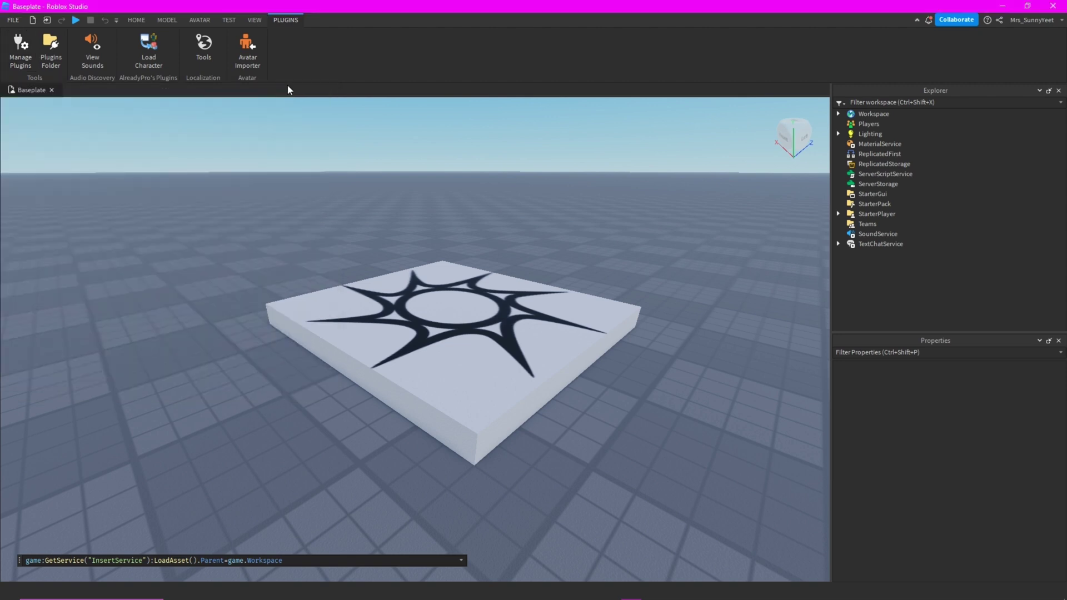
# Step: Spawn an R6 character with the Load Character plugin and close its window
pyautogui.click(154, 57)
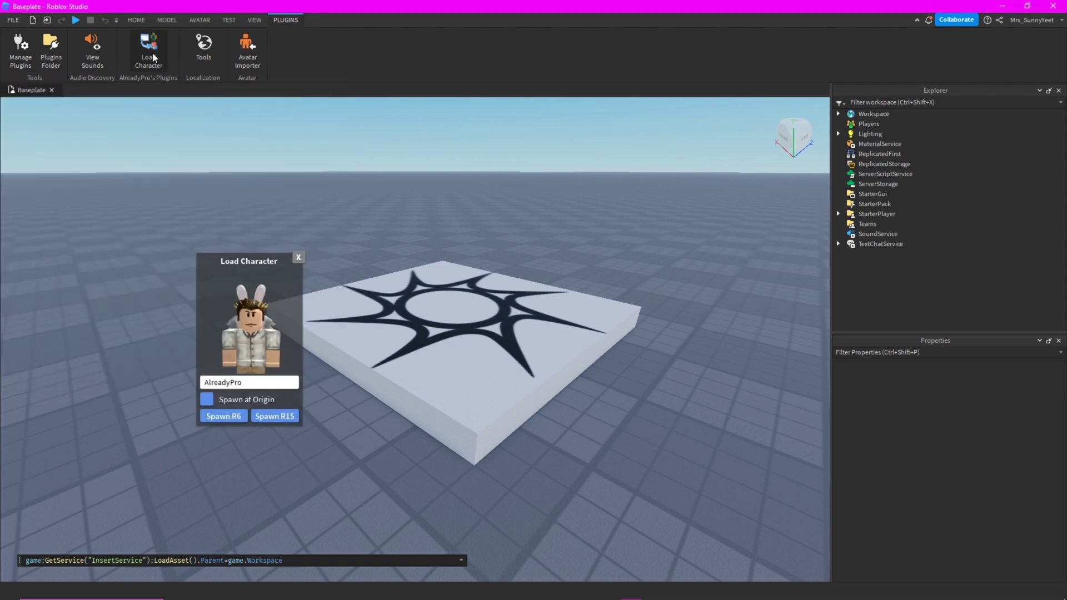
pyautogui.click(239, 418)
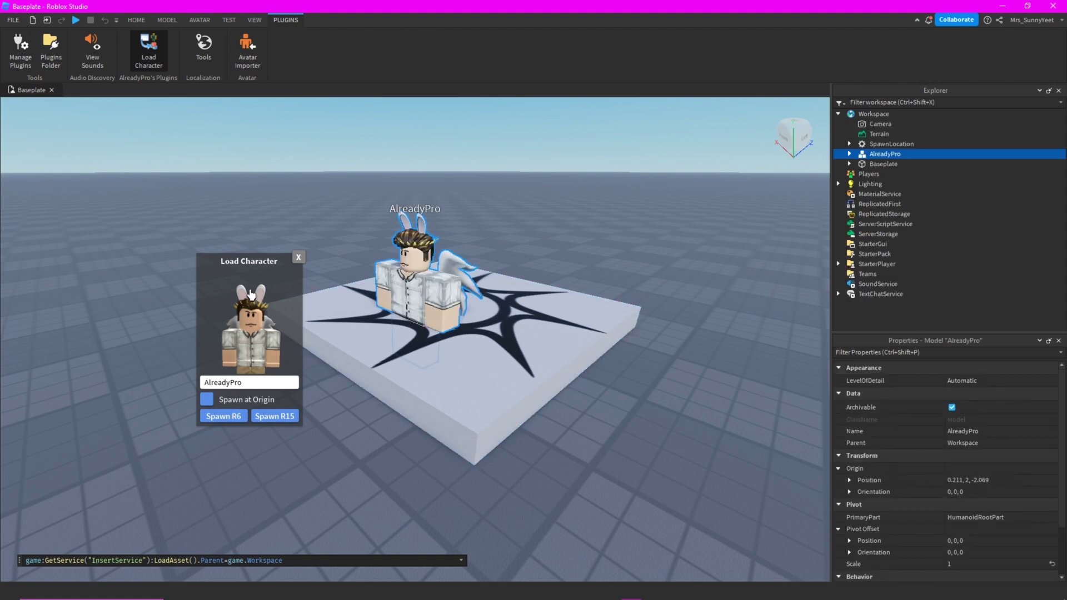
pyautogui.click(299, 258)
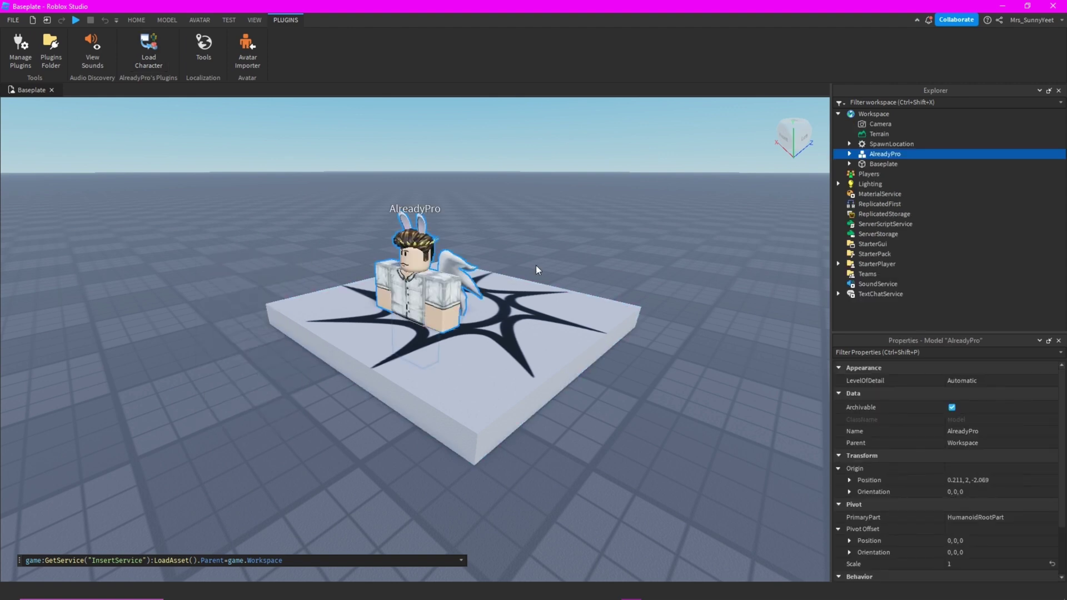
# Step: Frame the character from the front, stand it upright on the platform, then switch to Chrome
pyautogui.click(785, 142)
pyautogui.click(786, 142)
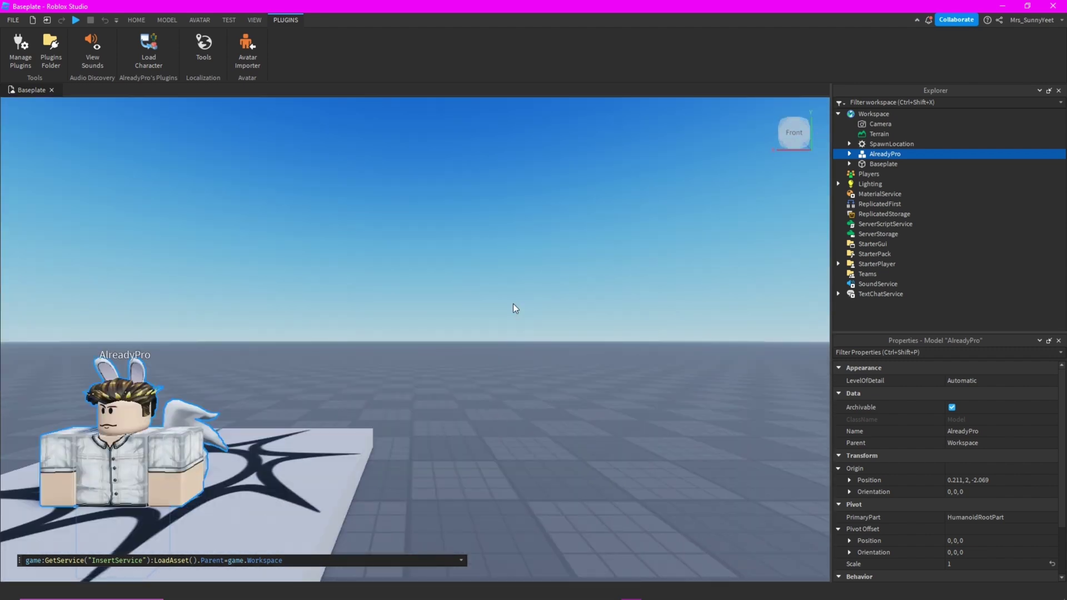
pyautogui.press('f')
pyautogui.click(368, 411)
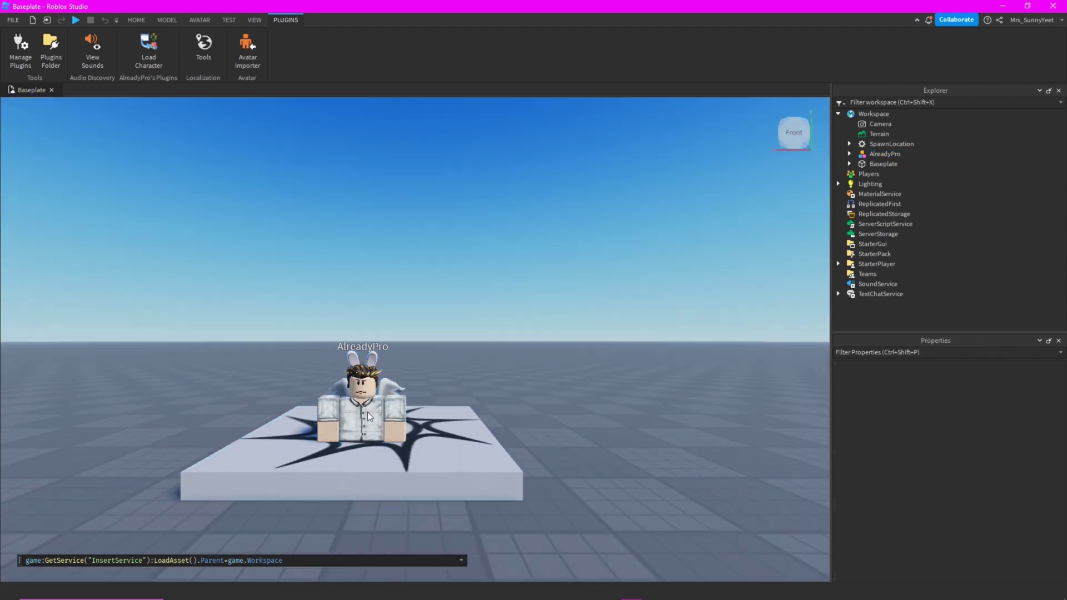
pyautogui.moveTo(380, 439); pyautogui.dragTo(391, 429)
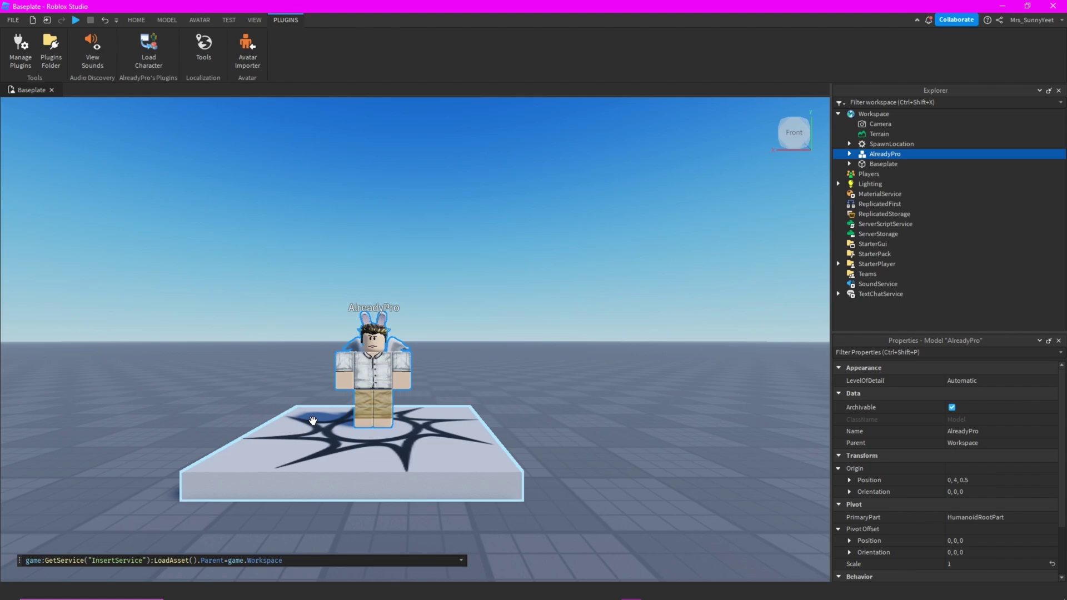
pyautogui.hotkey('alt', 'Tab')
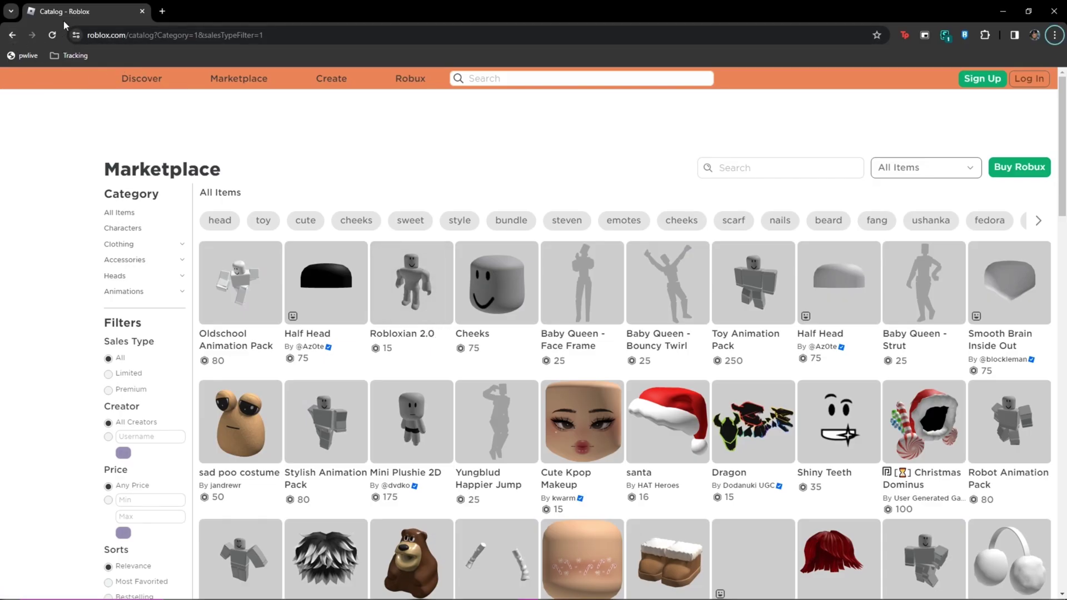
# Step: Filter the Marketplace to Clothing and open the Gangster Black Shirt w/ Tattoos and Watch item
pyautogui.click(232, 79)
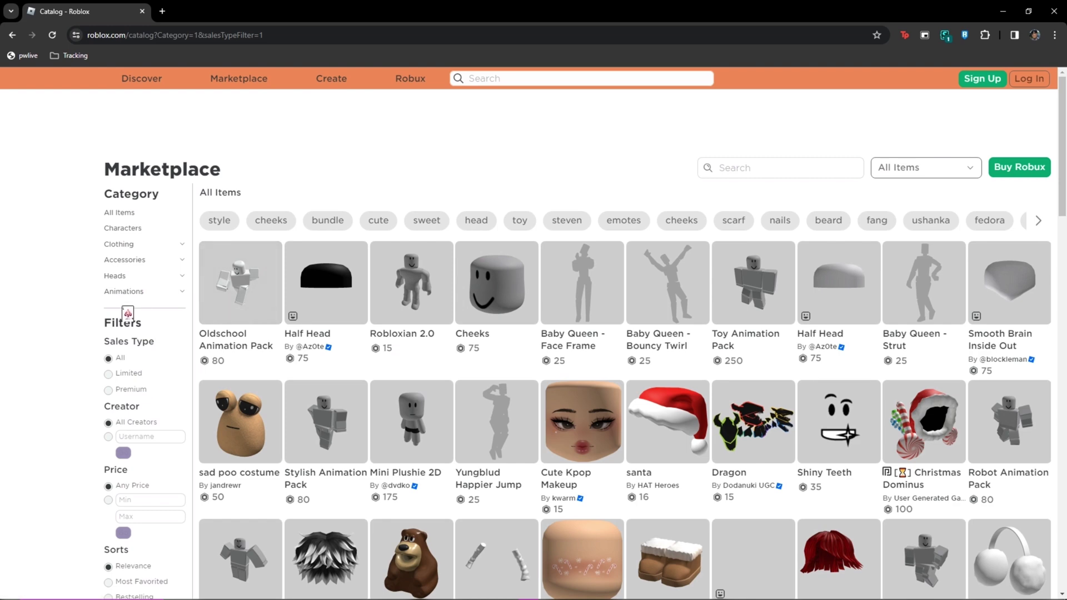
pyautogui.click(120, 245)
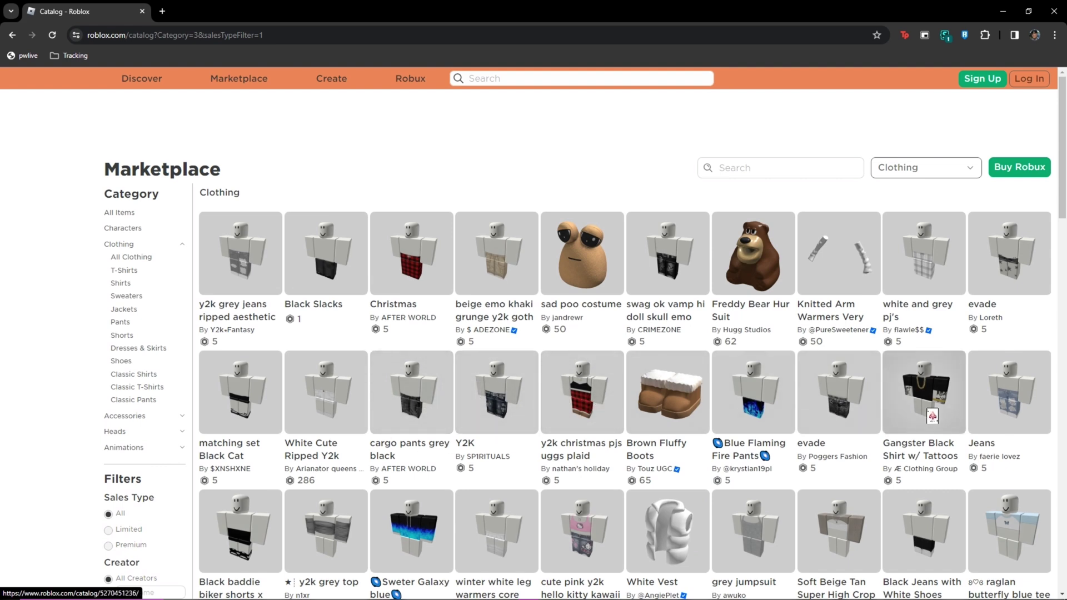
pyautogui.click(932, 416)
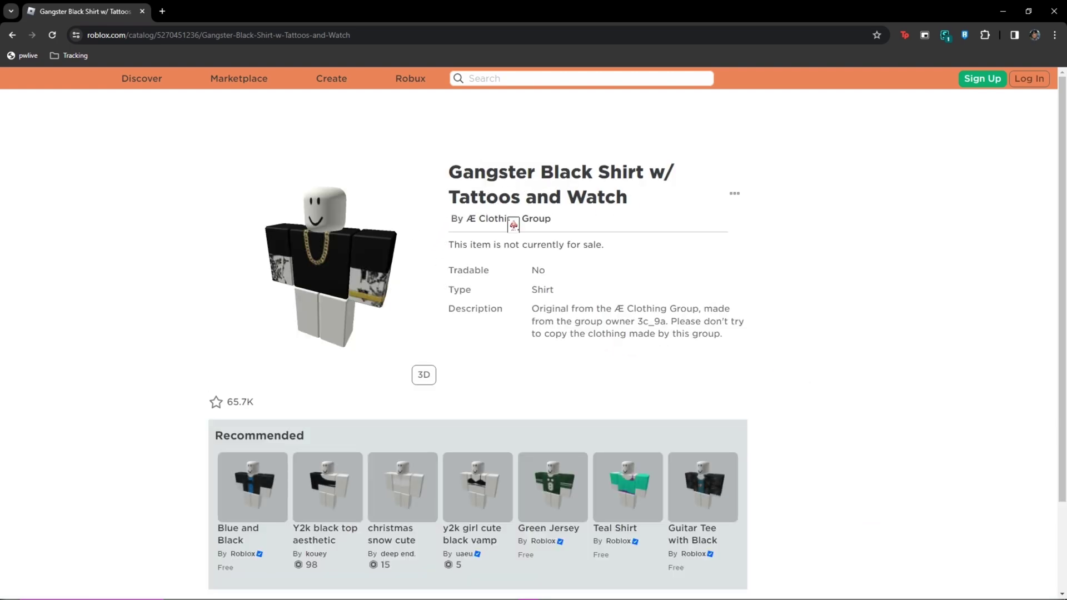
pyautogui.click(377, 35)
pyautogui.click(149, 129)
pyautogui.click(163, 37)
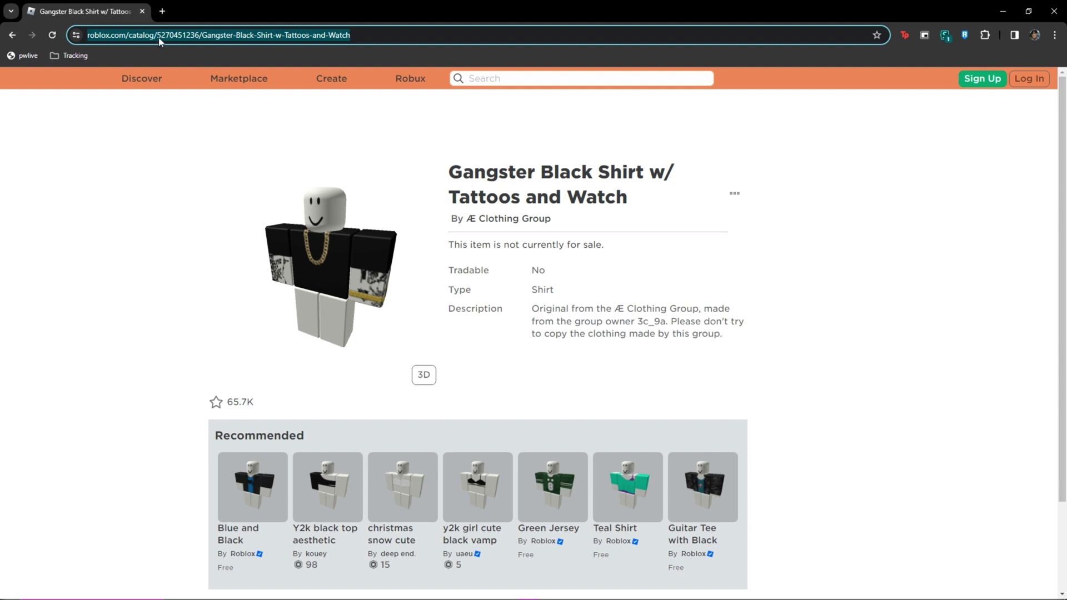
pyautogui.click(159, 37)
pyautogui.doubleClick(216, 35)
pyautogui.hotkey('ctrl', 'c')
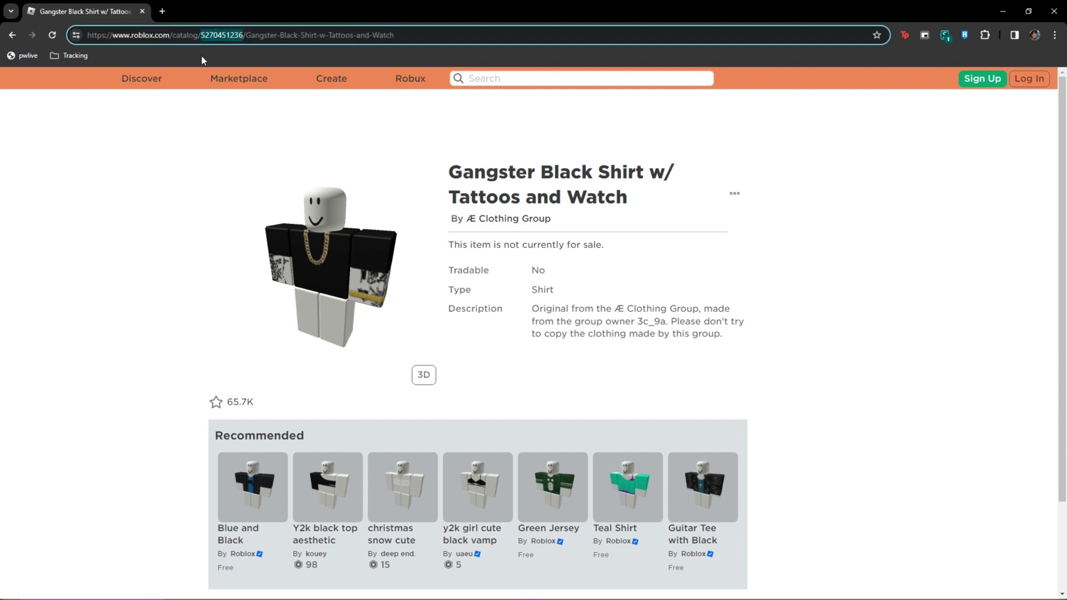
pyautogui.moveTo(221, 35); pyautogui.dragTo(445, 340)
pyautogui.hotkey('alt', 'Tab')
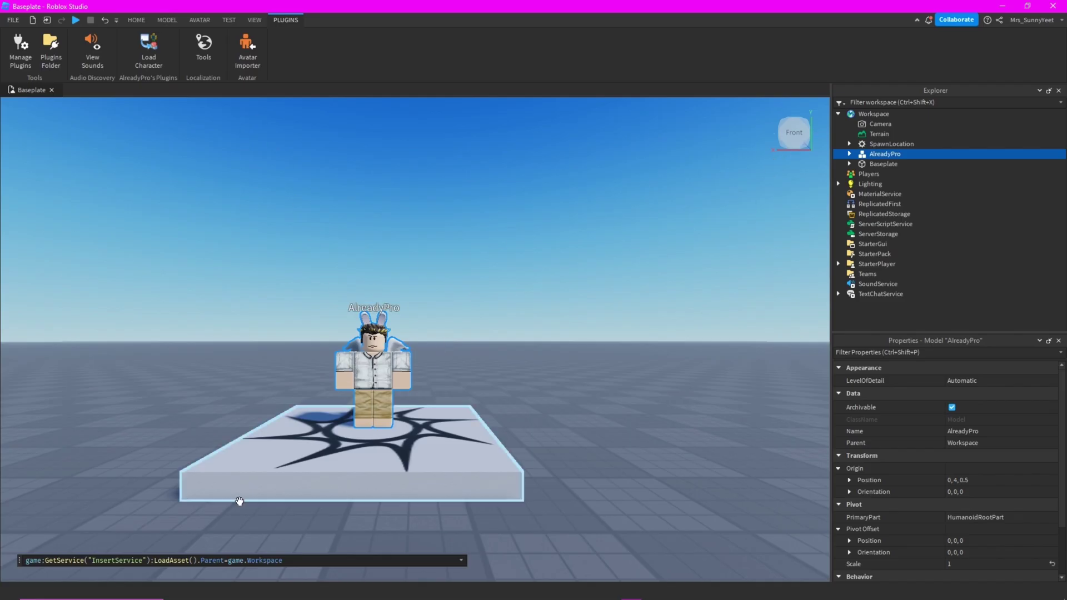
pyautogui.click(193, 561)
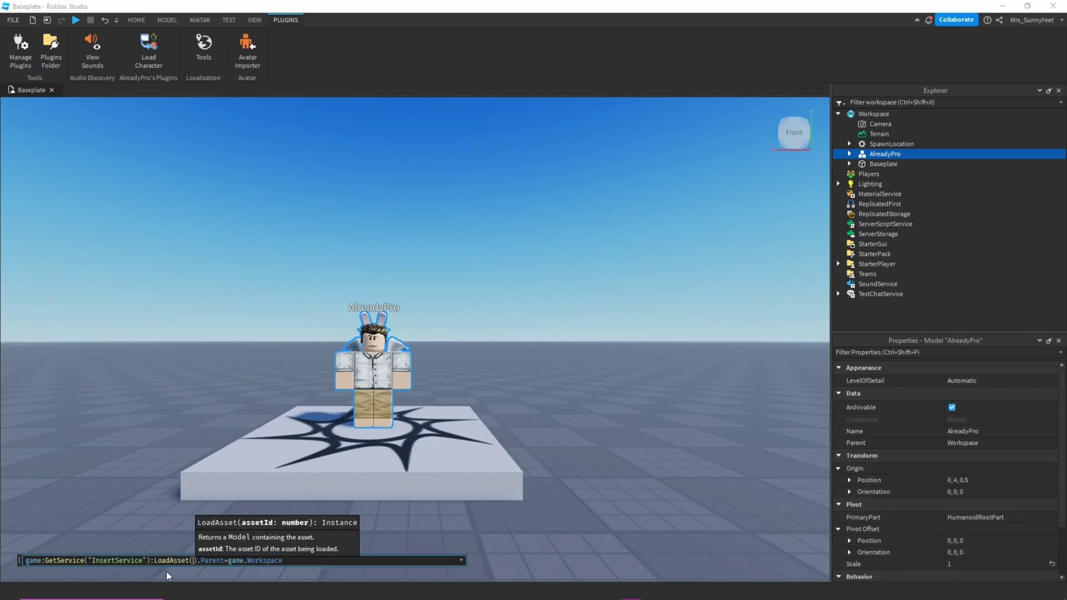
pyautogui.moveTo(154, 561); pyautogui.dragTo(174, 561)
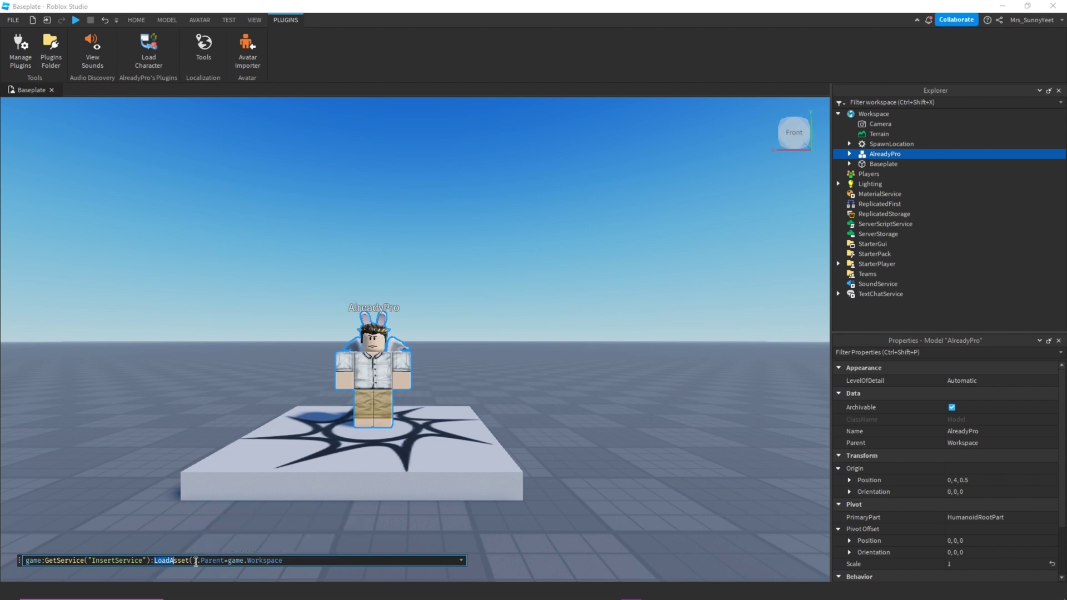
pyautogui.click(193, 560)
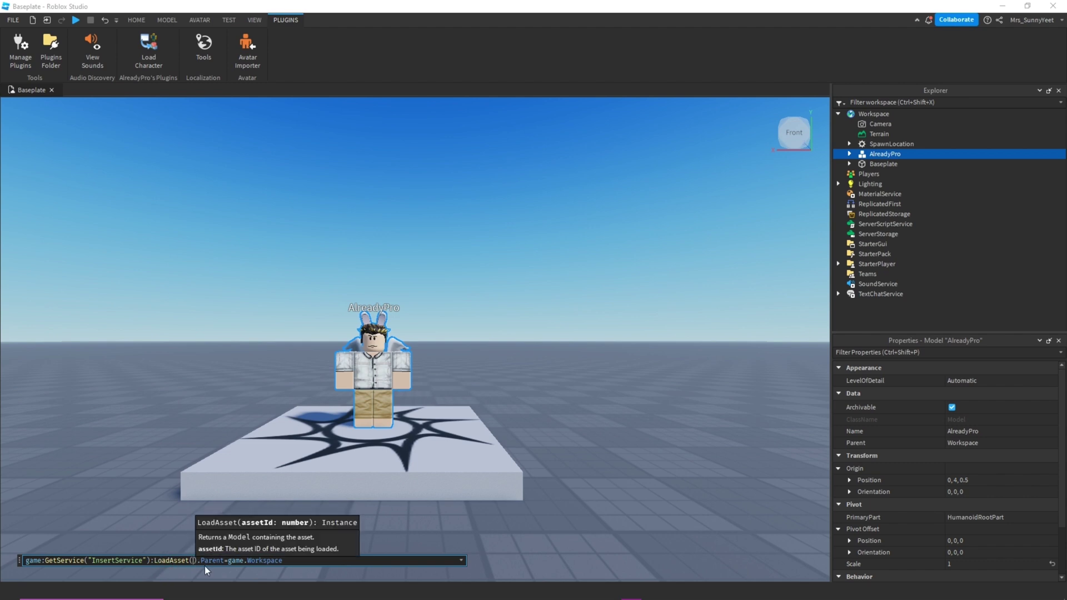
pyautogui.hotkey('ctrl', 'v')
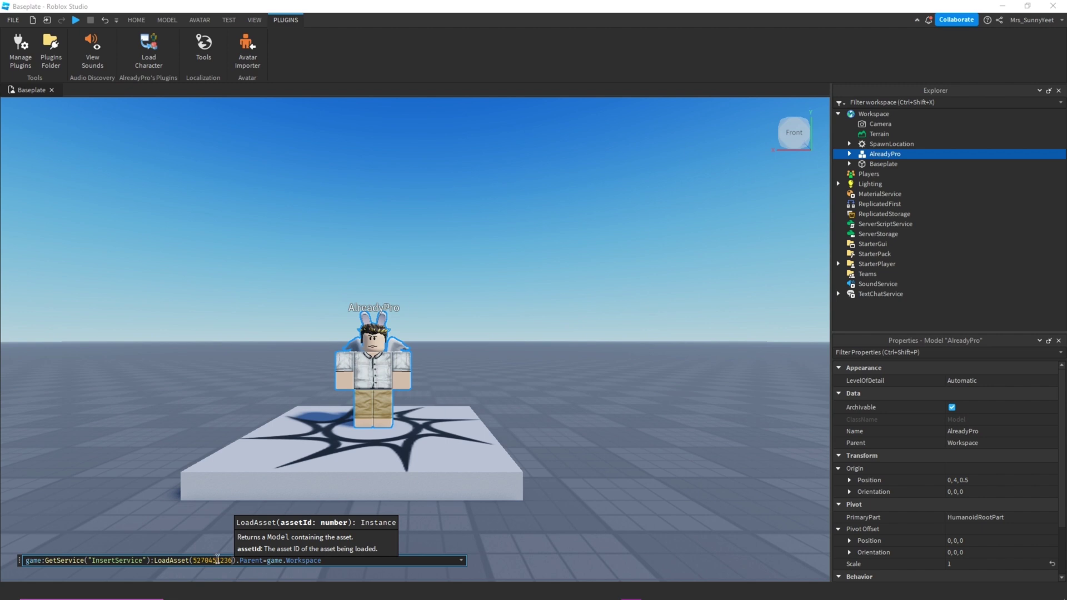
pyautogui.hotkey('ctrl', 'a')
pyautogui.press('Return')
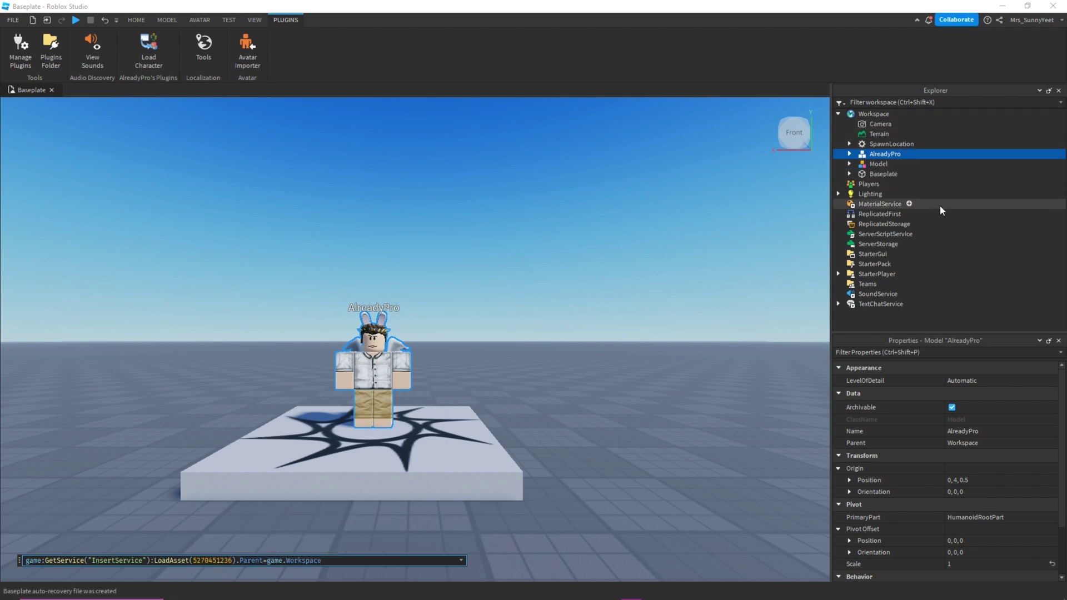
pyautogui.click(875, 166)
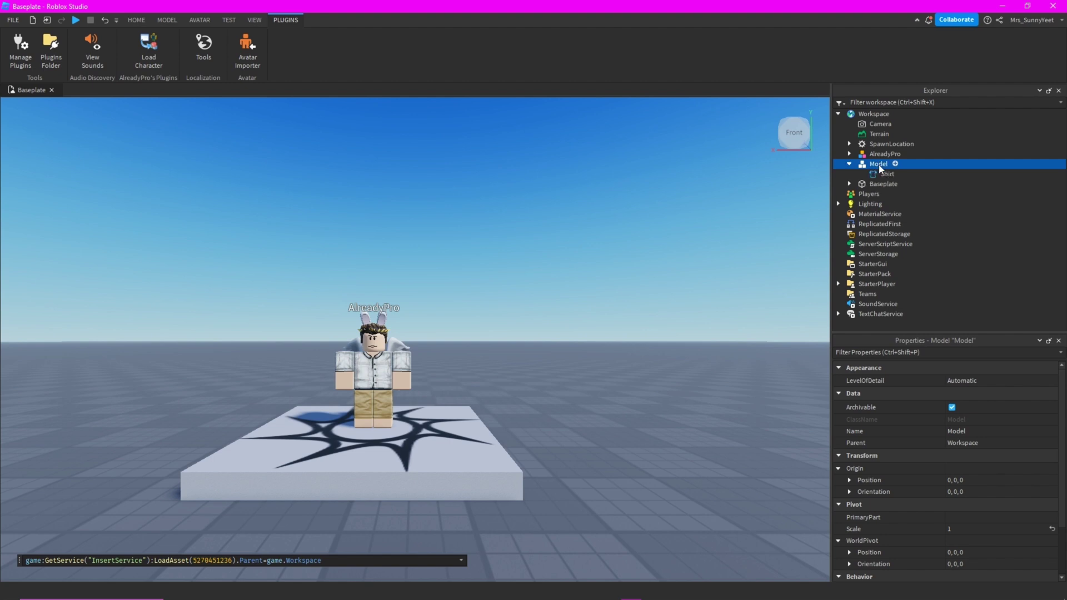
# Step: Rename the loaded Model to 'tshirt' in Explorer
pyautogui.doubleClick(878, 164)
pyautogui.write('tshirt')
pyautogui.press('Return')
pyautogui.click(850, 164)
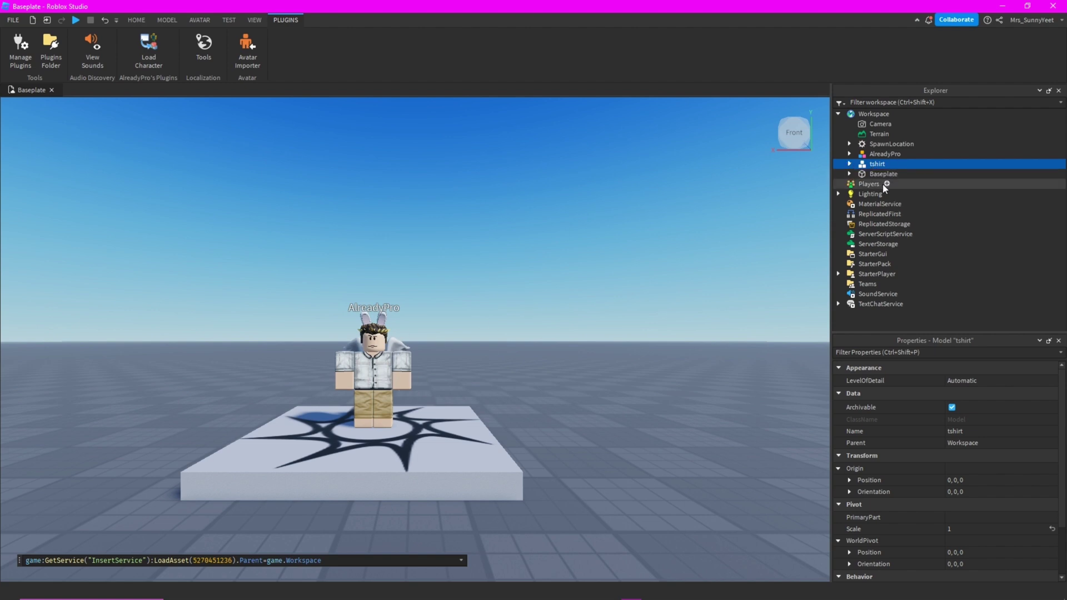
# Step: Ungroup the tshirt model so its Shirt sits directly under Workspace
pyautogui.rightClick(871, 164)
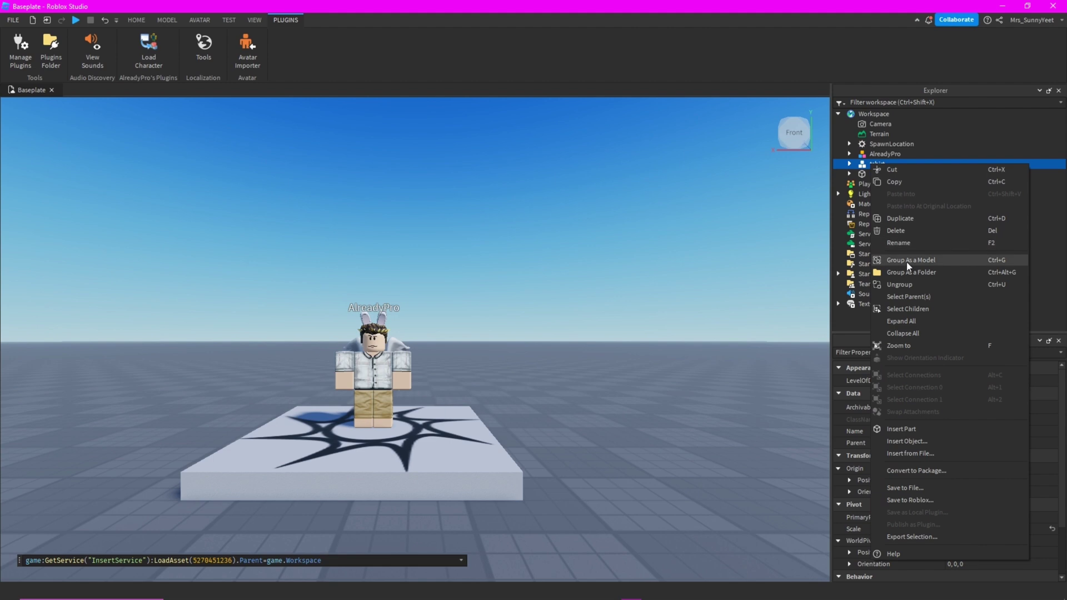
pyautogui.click(849, 164)
pyautogui.rightClick(854, 165)
pyautogui.click(848, 165)
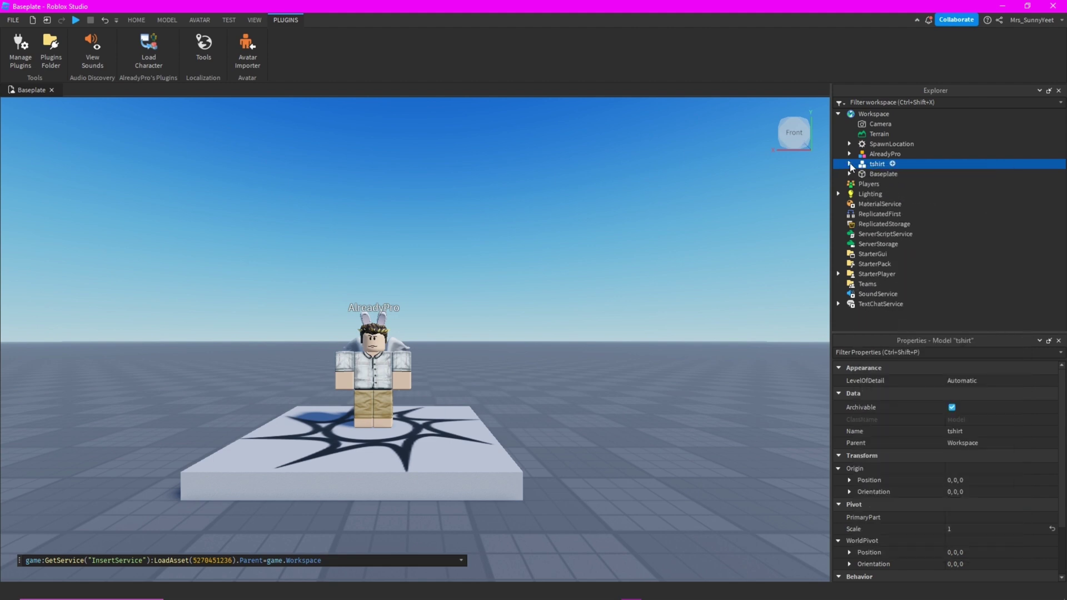
pyautogui.rightClick(867, 164)
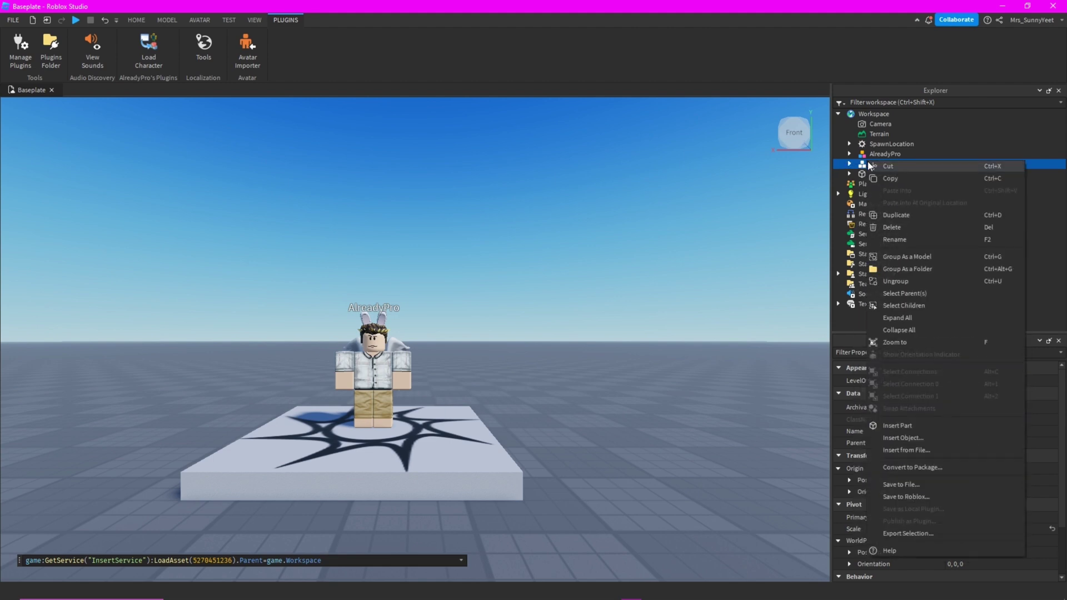
pyautogui.click(893, 282)
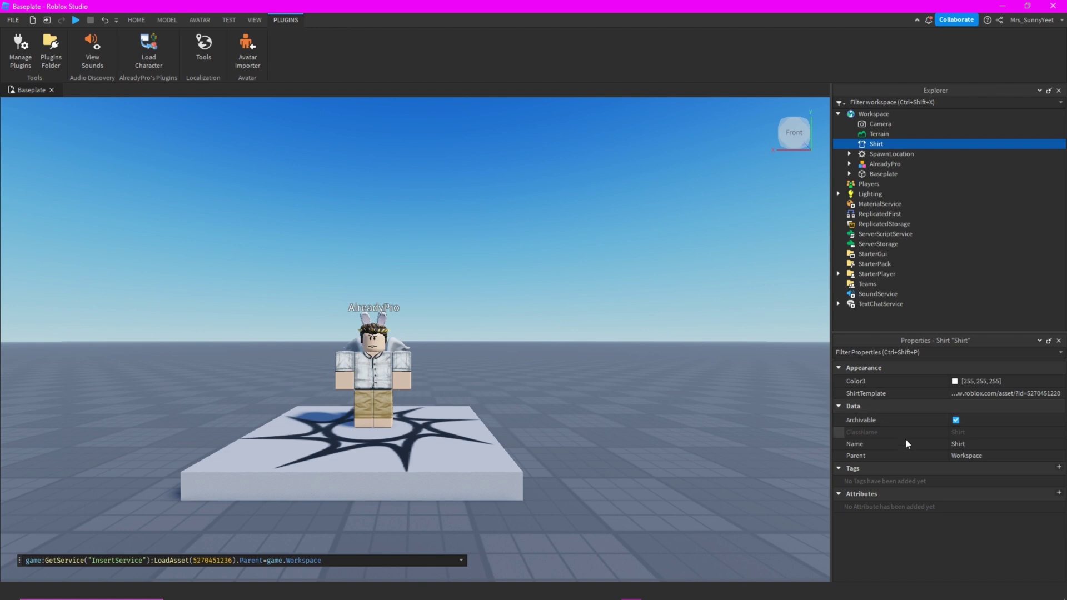
pyautogui.click(840, 467)
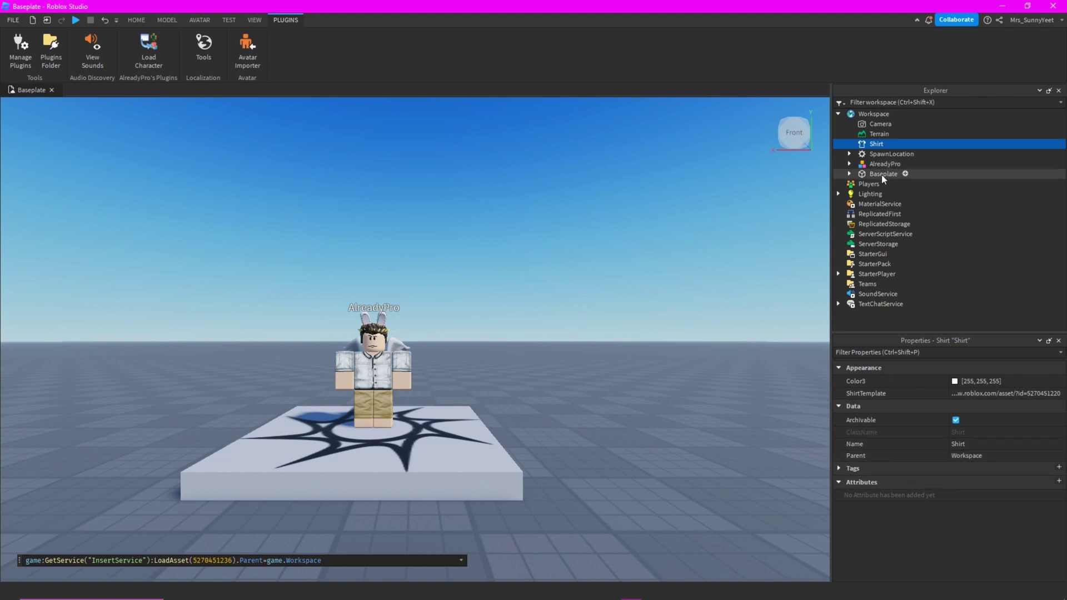
# Step: Move the loaded Shirt into the AlreadyPro character and look through its accessories
pyautogui.moveTo(871, 145); pyautogui.dragTo(873, 167)
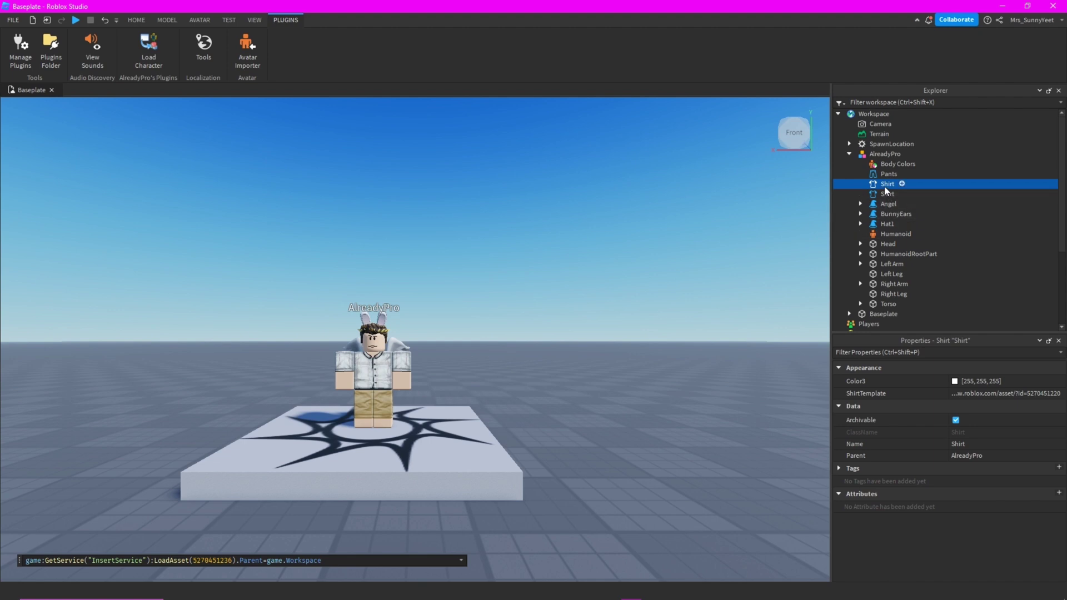
pyautogui.click(902, 183)
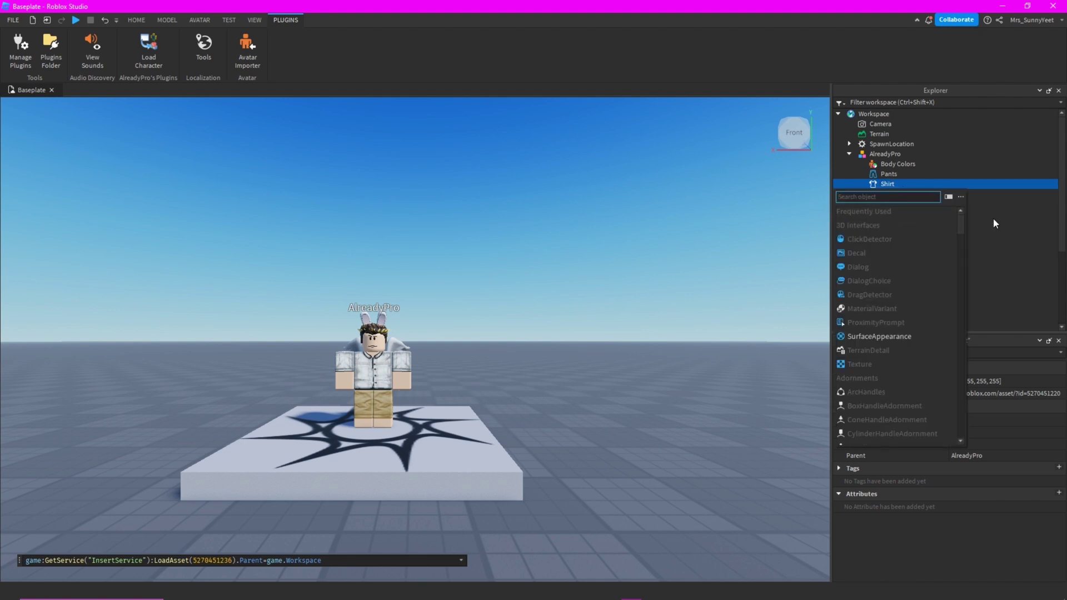
pyautogui.click(993, 219)
pyautogui.click(878, 184)
pyautogui.click(877, 204)
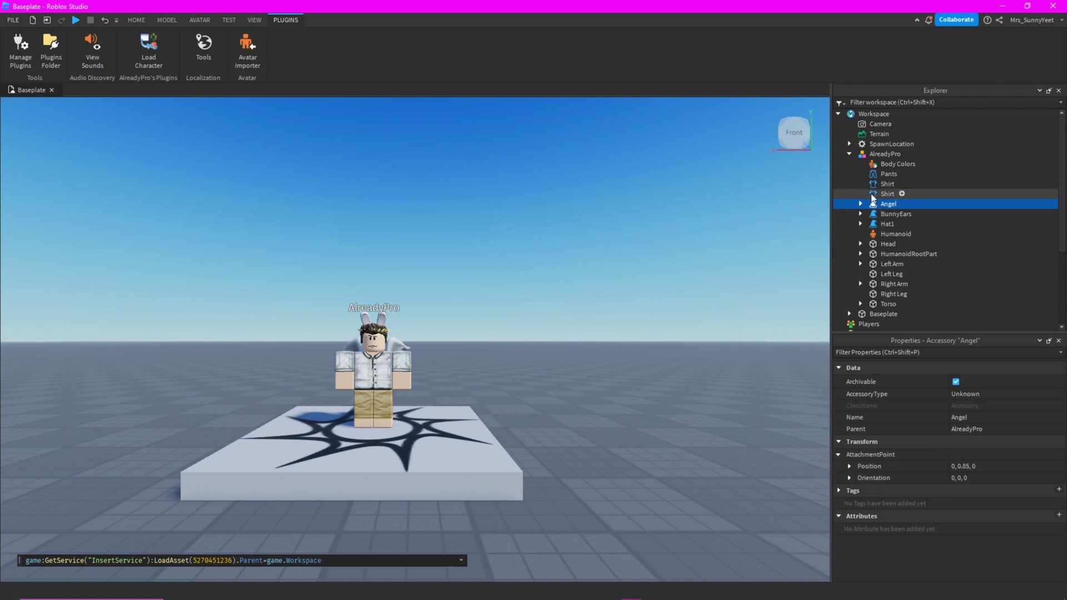
pyautogui.click(884, 214)
pyautogui.click(876, 223)
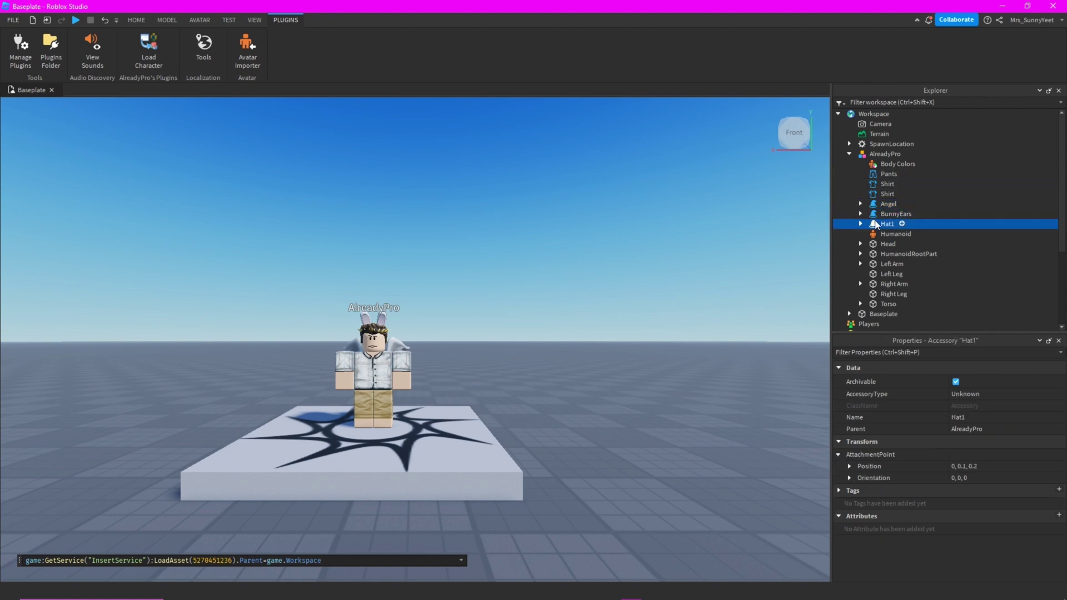
pyautogui.click(876, 214)
pyautogui.click(875, 204)
# Step: Find AlreadyPro's original Shirt and delete it
pyautogui.click(873, 176)
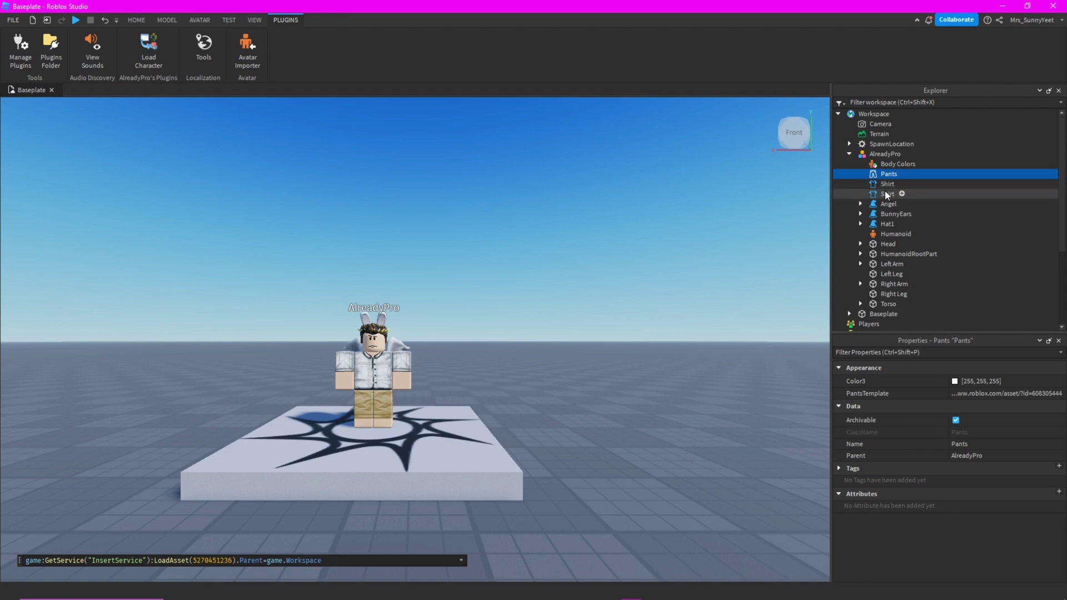
pyautogui.click(883, 184)
pyautogui.click(883, 195)
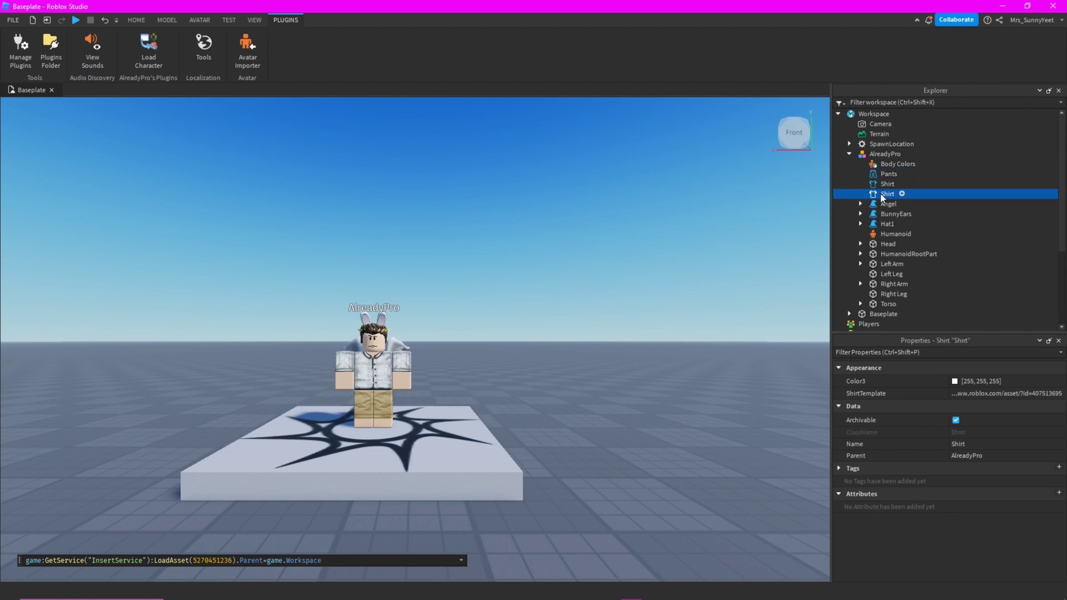
pyautogui.press('Delete')
pyautogui.click(880, 187)
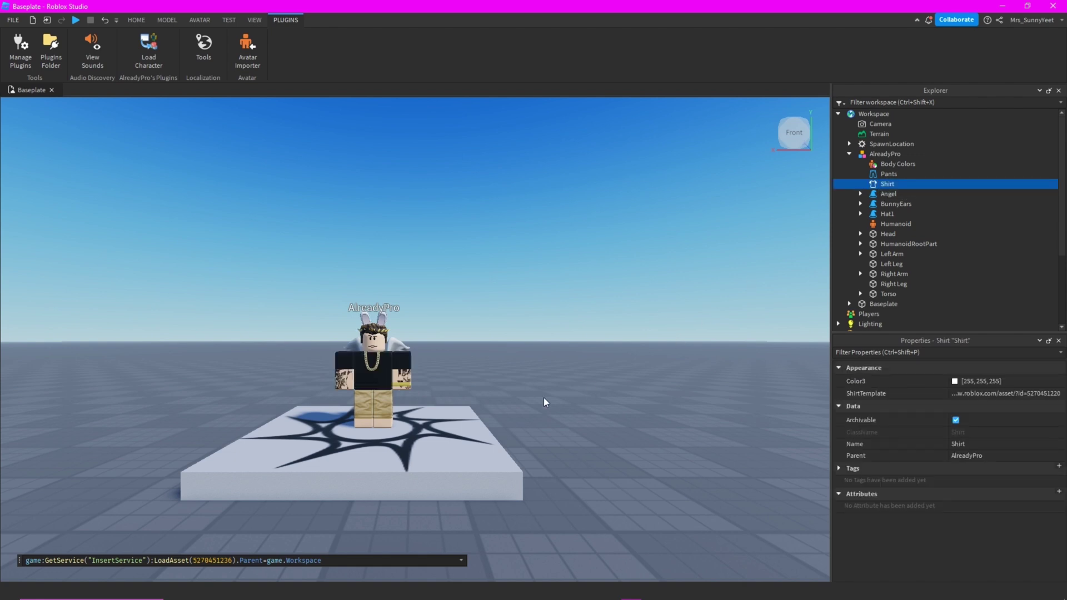
pyautogui.scroll(5, 368, 391)
pyautogui.scroll(-5, 370, 391)
pyautogui.scroll(6, 372, 389)
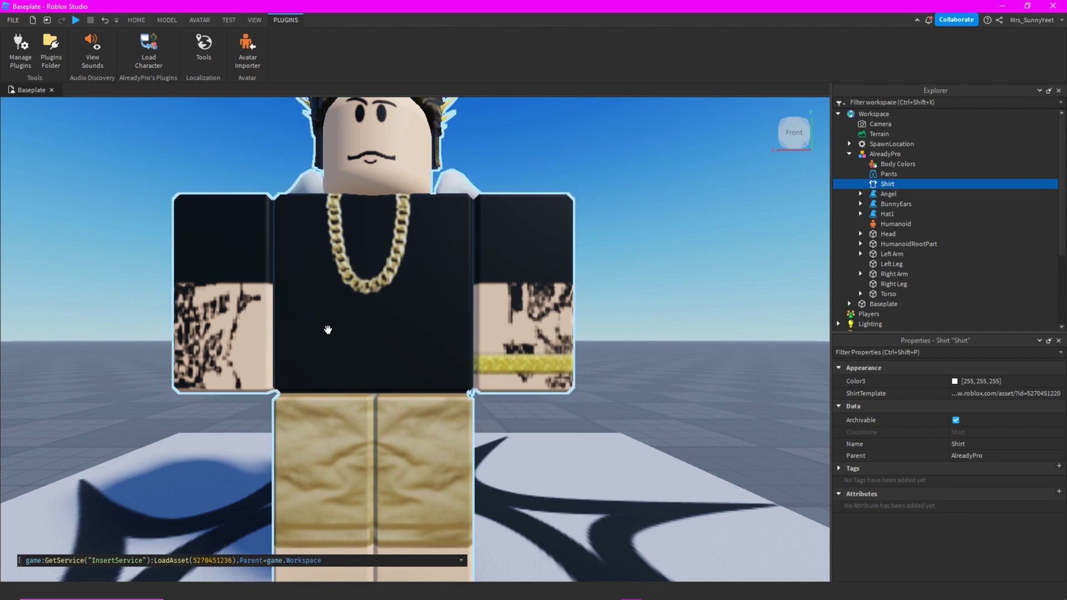
pyautogui.hotkey('alt', 'Tab')
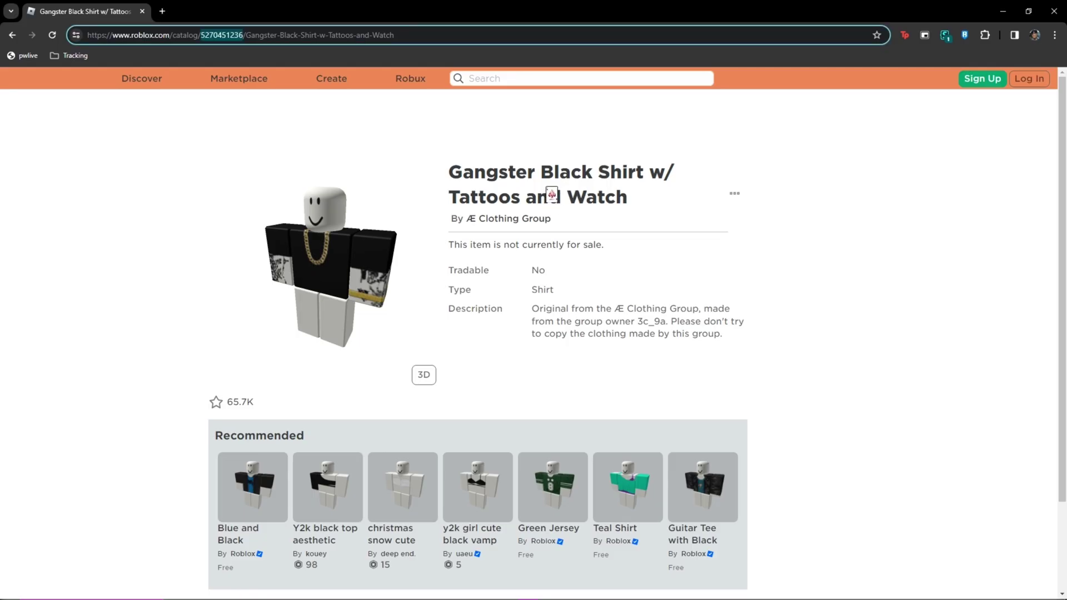
pyautogui.hotkey('alt', 'Tab')
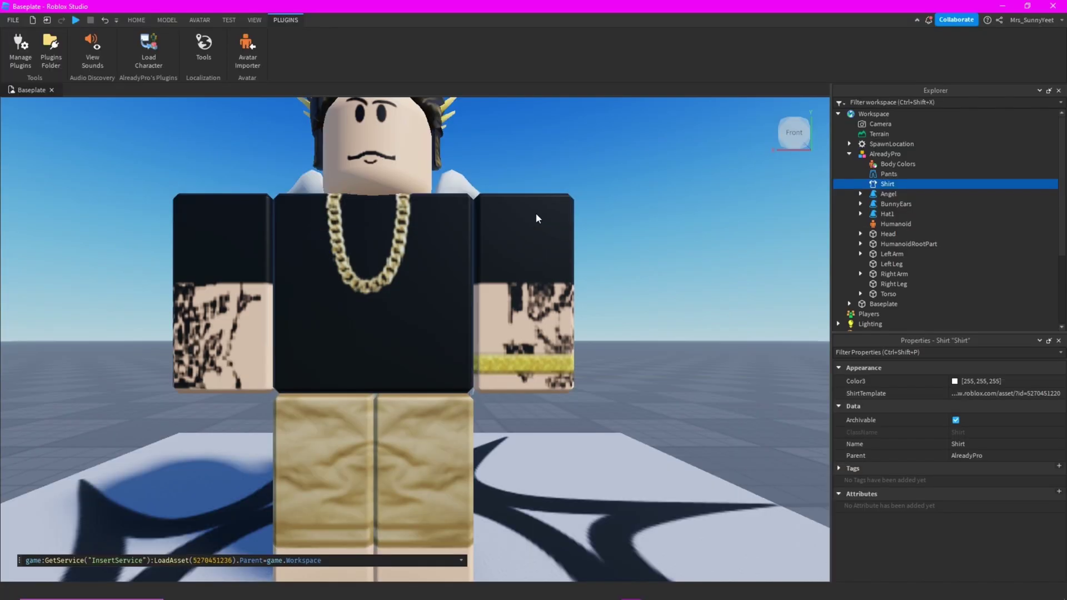
pyautogui.scroll(-5, 412, 360)
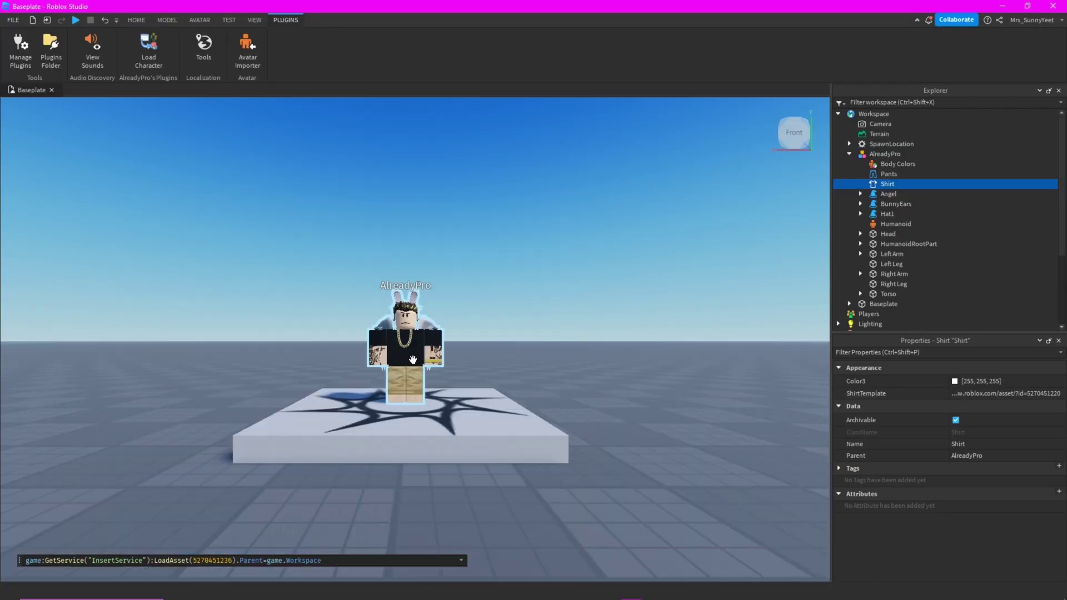
pyautogui.scroll(5, 412, 360)
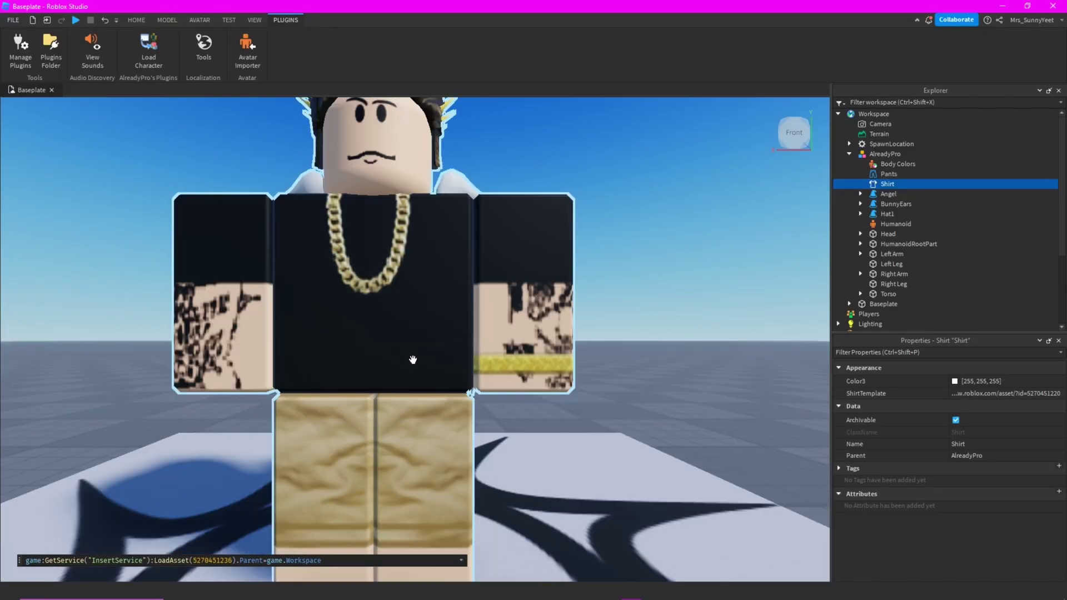
pyautogui.scroll(-5, 412, 359)
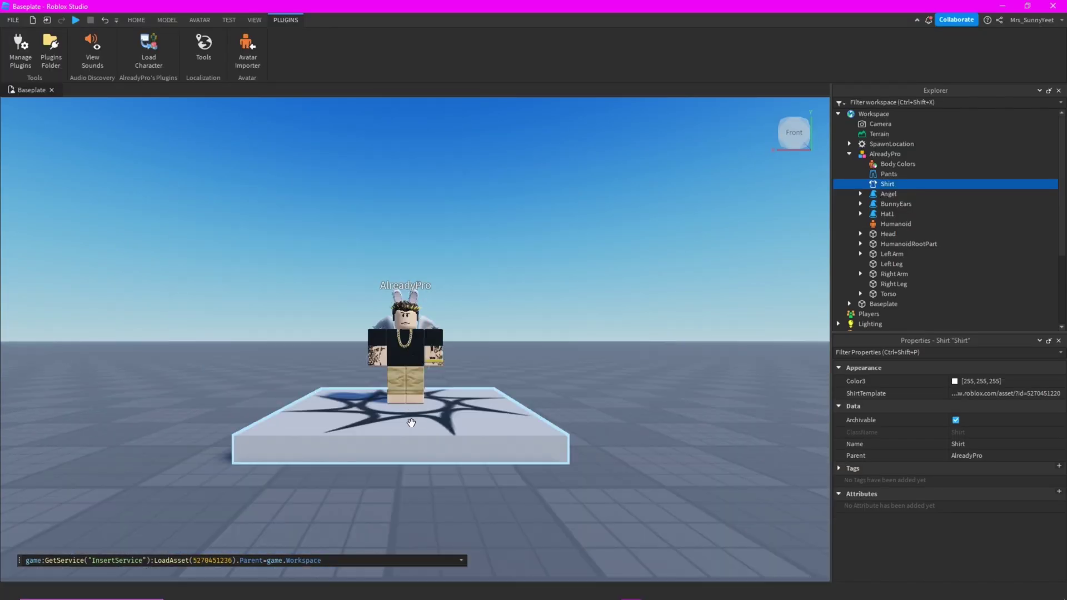
# Step: Return to the clothing catalog in Chrome and open the evade pants item page
pyautogui.hotkey('alt', 'Tab')
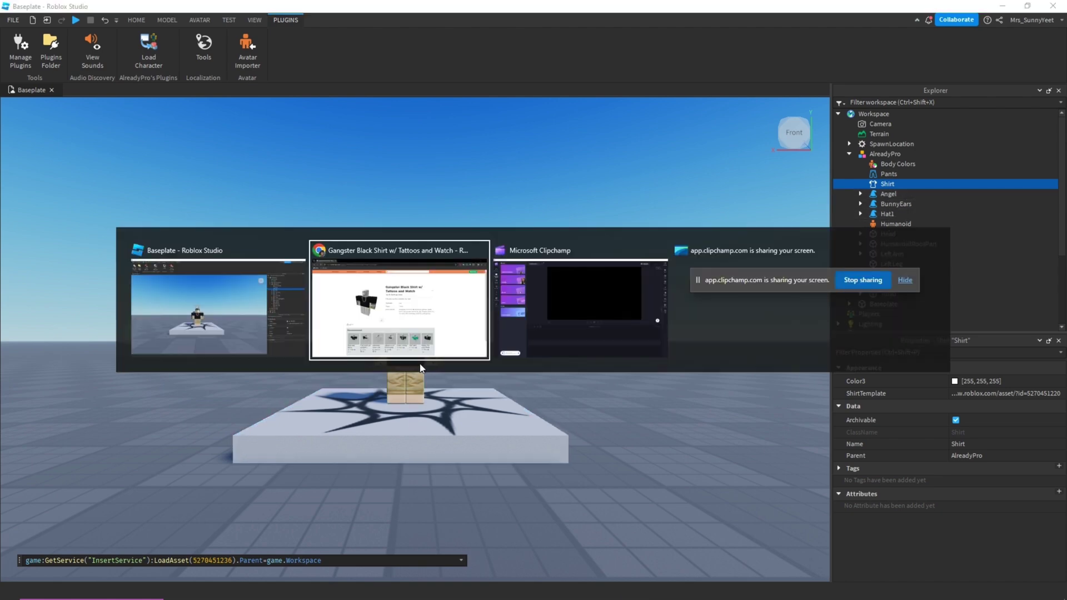
pyautogui.click(11, 34)
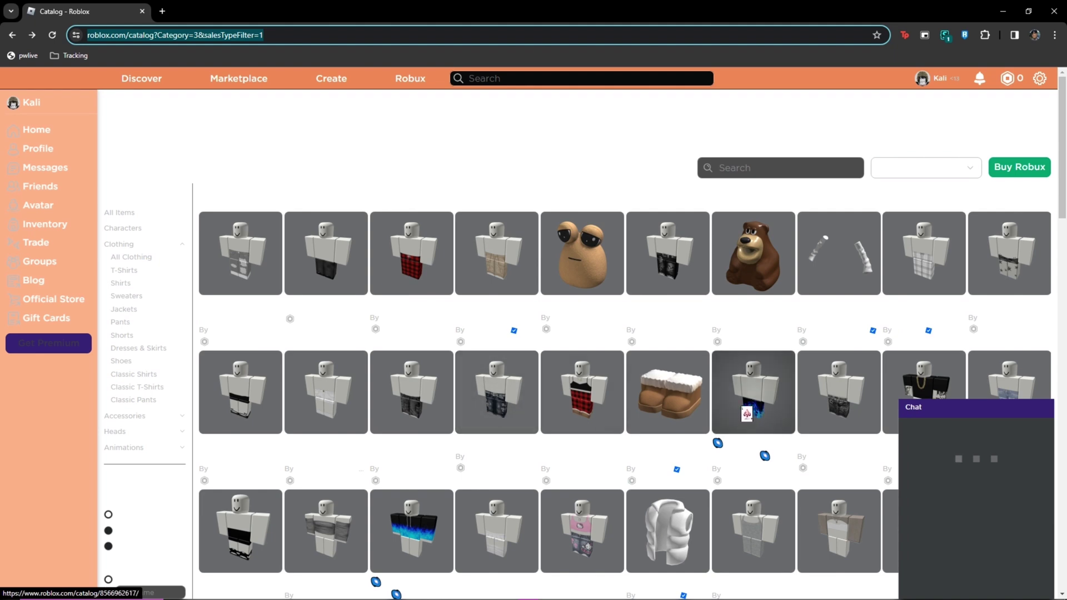
pyautogui.scroll(-6, 759, 395)
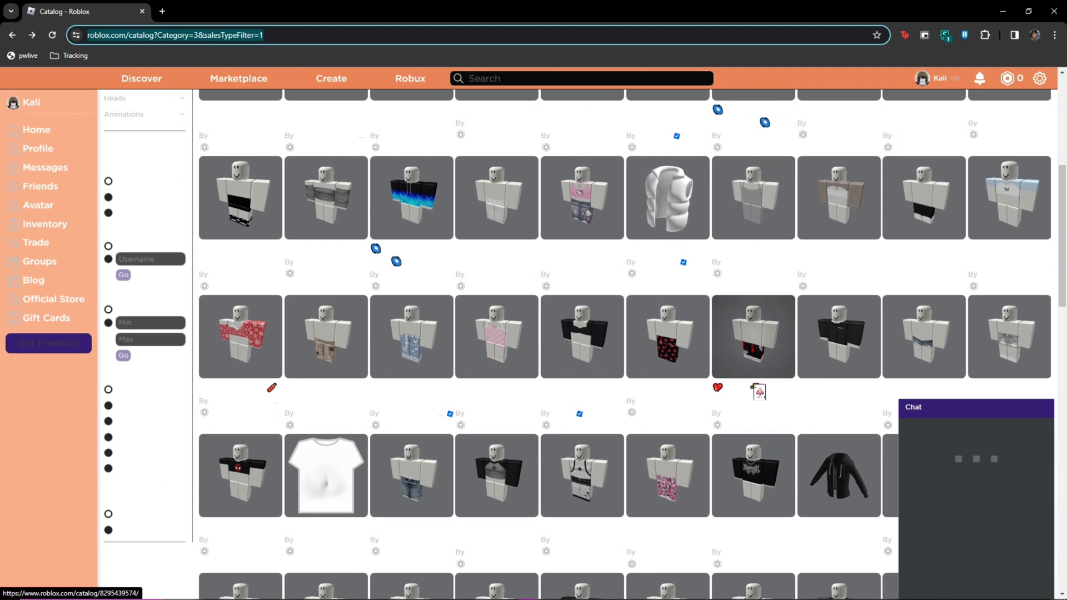
pyautogui.scroll(-3, 759, 394)
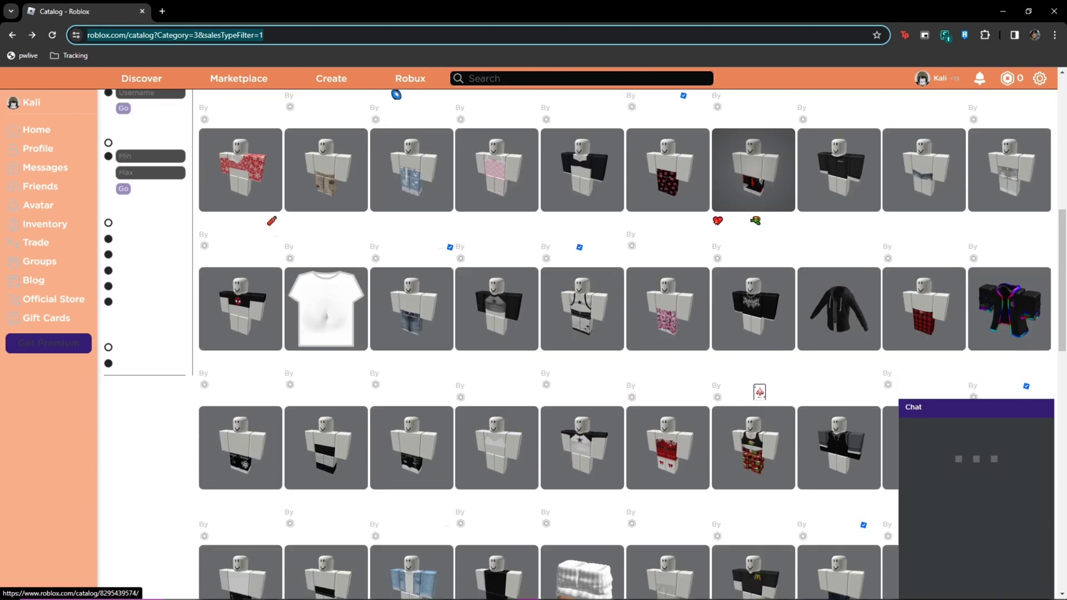
pyautogui.scroll(6, 759, 392)
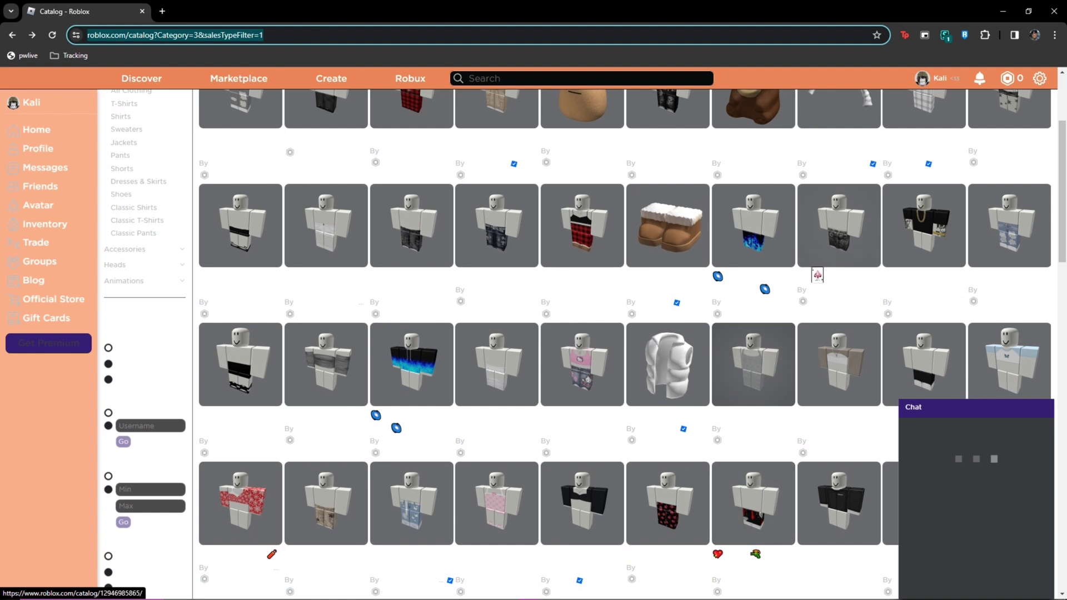
pyautogui.click(826, 235)
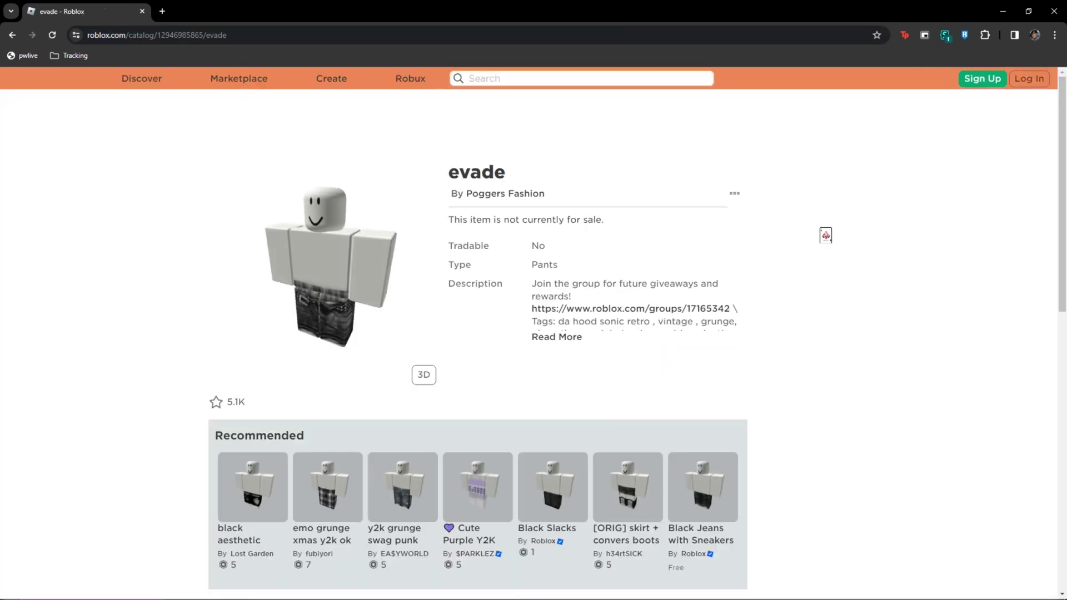
pyautogui.click(164, 36)
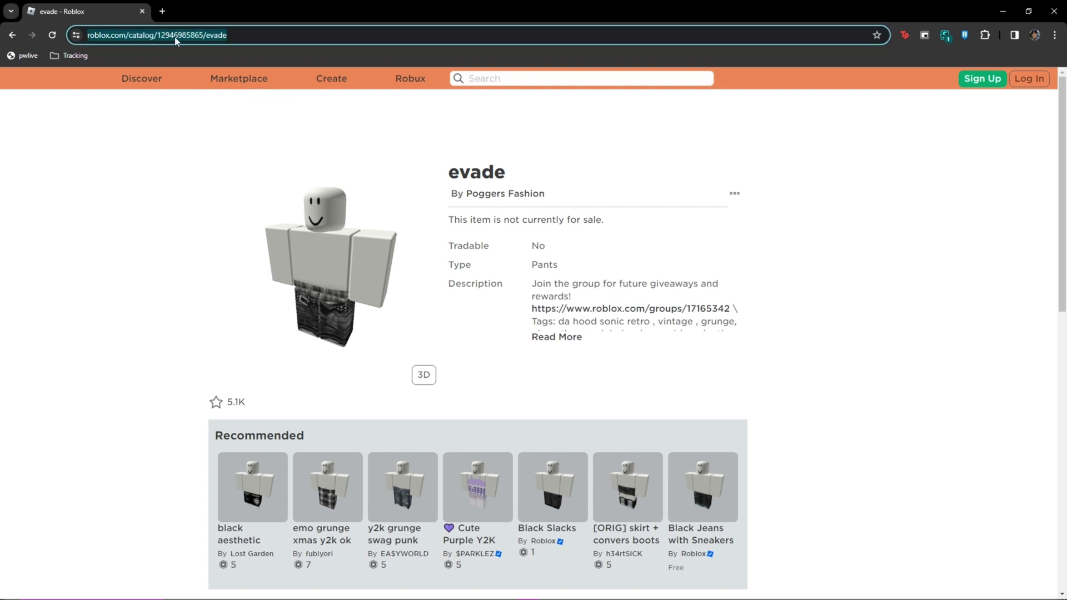
pyautogui.click(176, 37)
pyautogui.doubleClick(222, 35)
pyautogui.hotkey('ctrl', 'c')
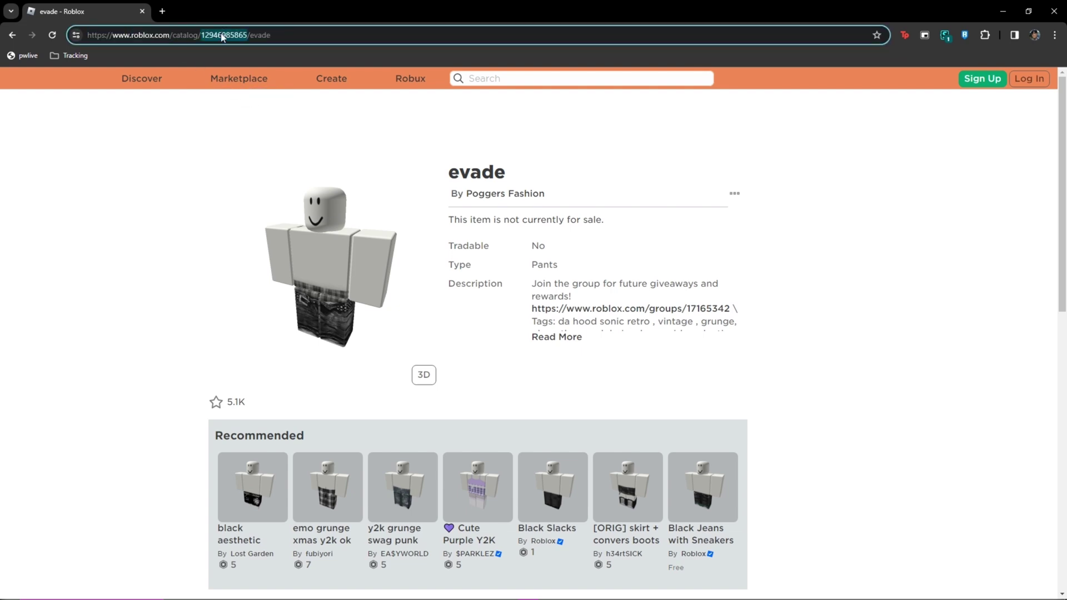
pyautogui.hotkey('alt', 'Tab')
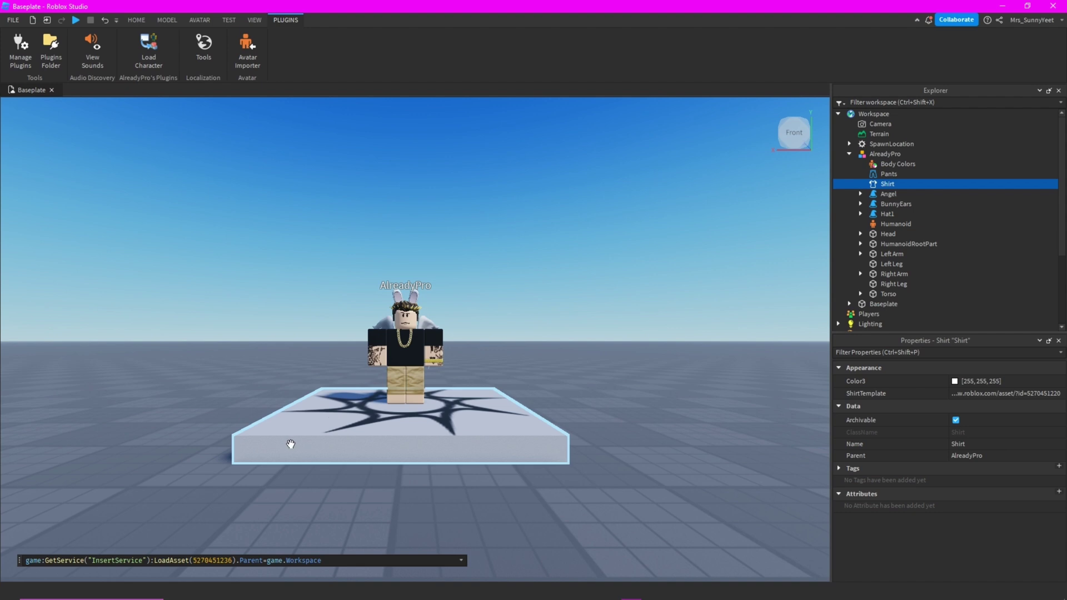
pyautogui.doubleClick(220, 560)
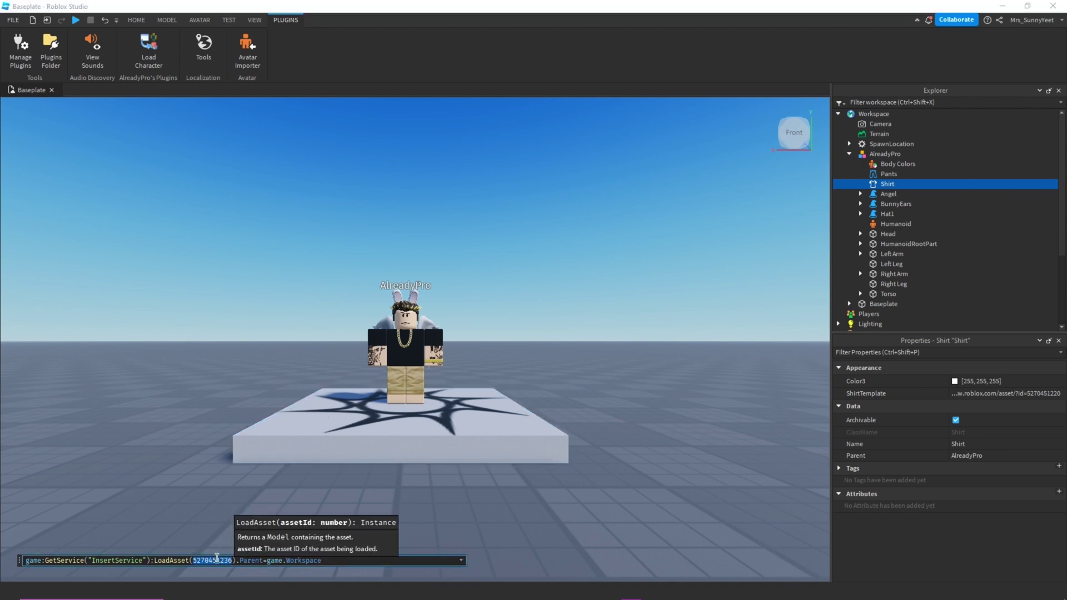
pyautogui.hotkey('ctrl', 'v')
pyautogui.press('Return')
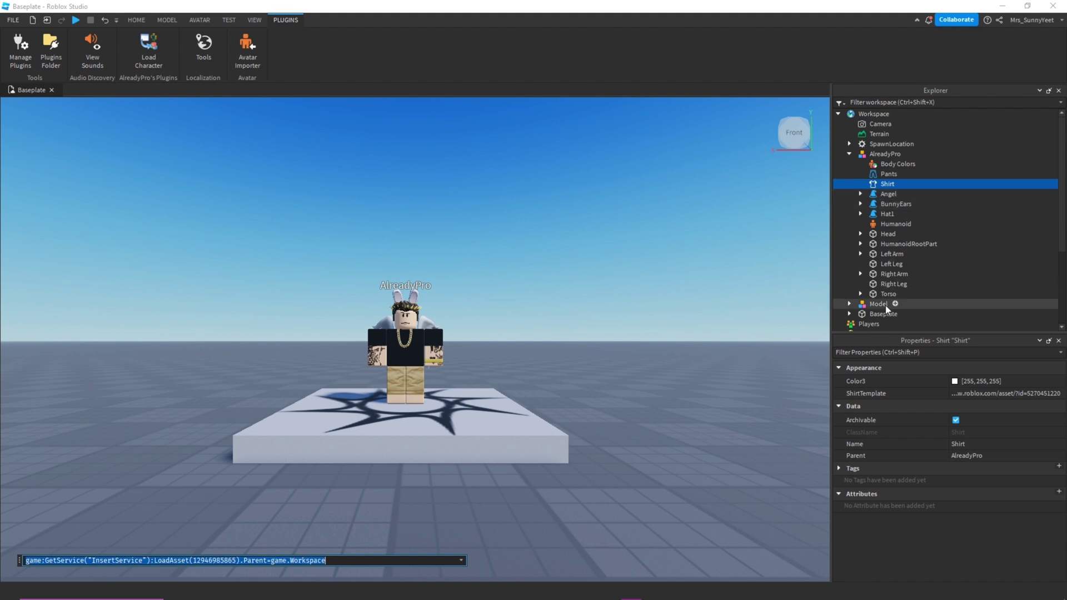
# Step: Ungroup the loaded model, put the new Pants on AlreadyPro, and delete its old tan pants
pyautogui.rightClick(879, 305)
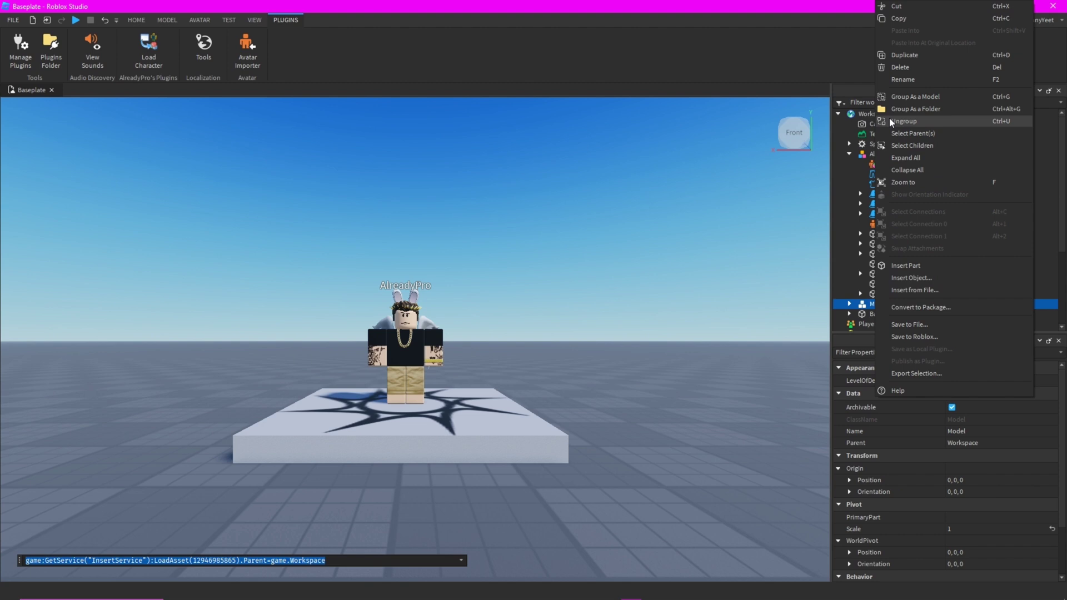
pyautogui.click(890, 120)
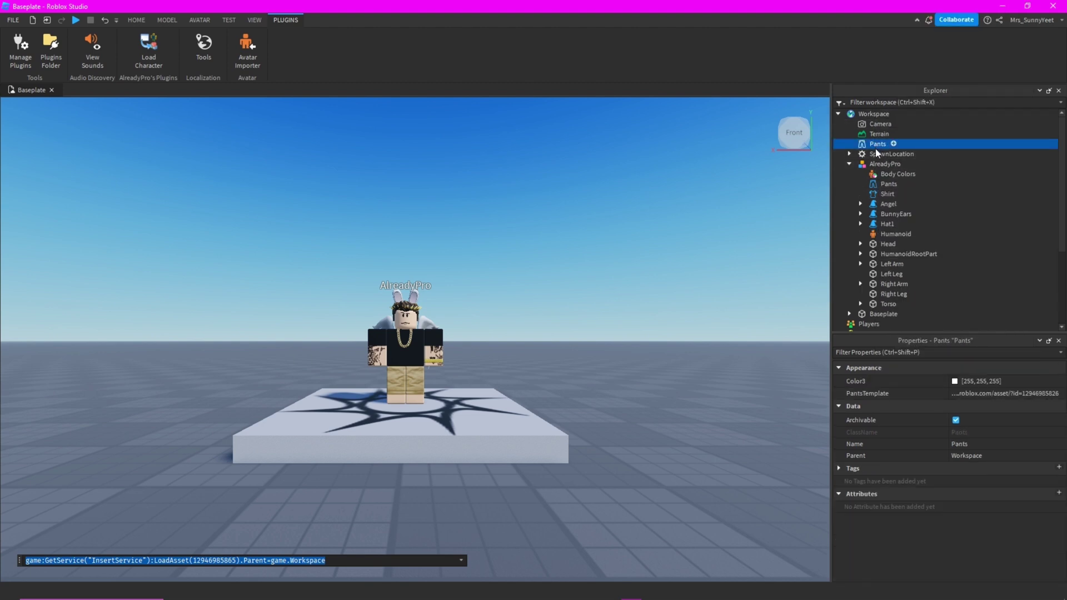
pyautogui.moveTo(876, 150); pyautogui.dragTo(875, 160)
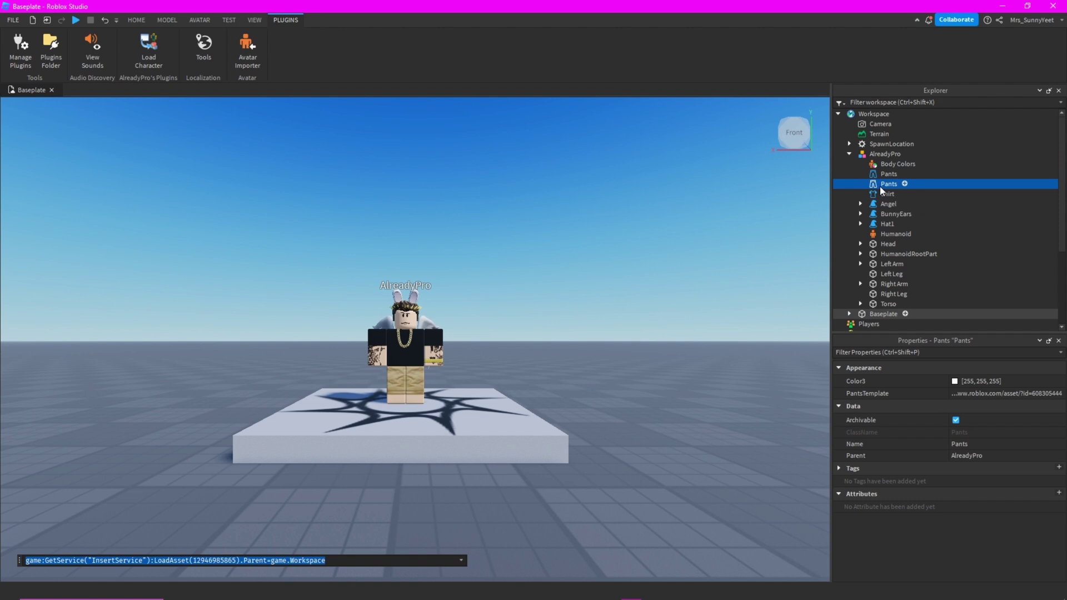
pyautogui.press('Delete')
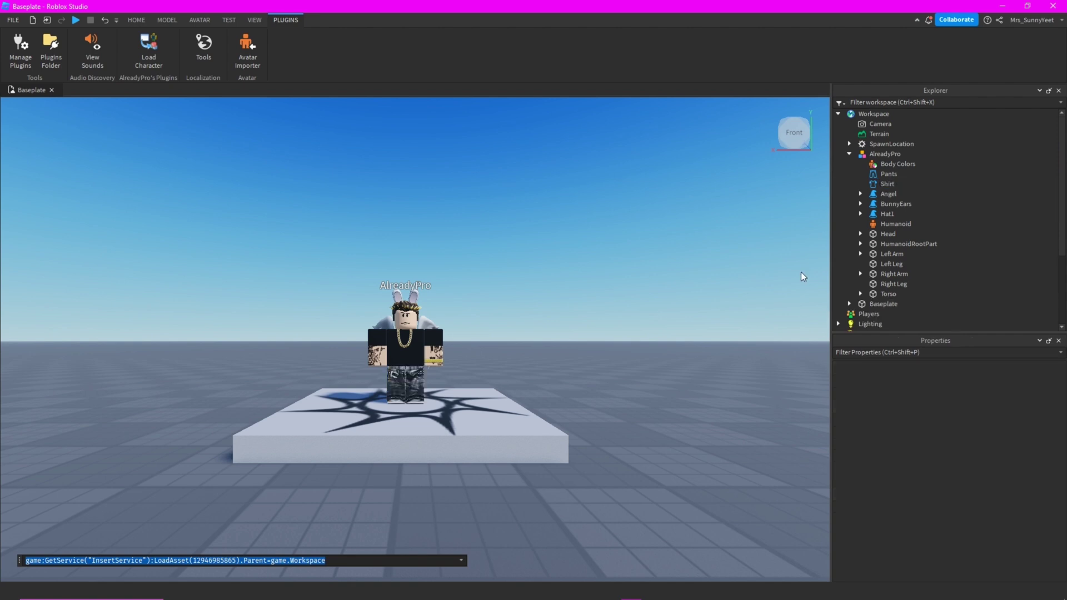
# Step: Frame AlreadyPro, delete its BunnyEars and Angel spiky hair accessories, then return to Chrome
pyautogui.scroll(5, 479, 351)
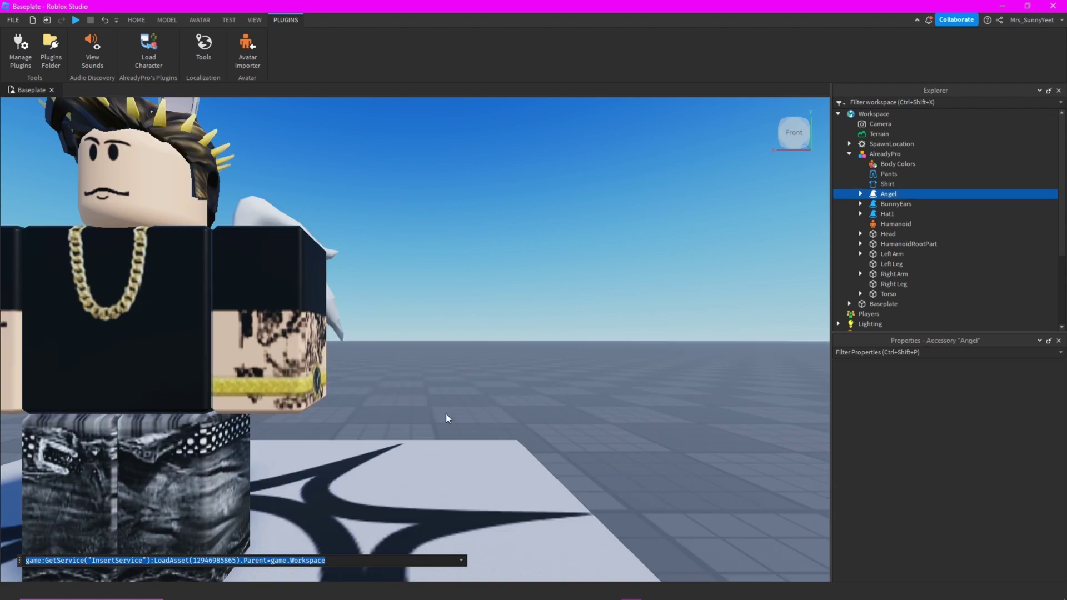
pyautogui.press('f')
pyautogui.click(657, 400)
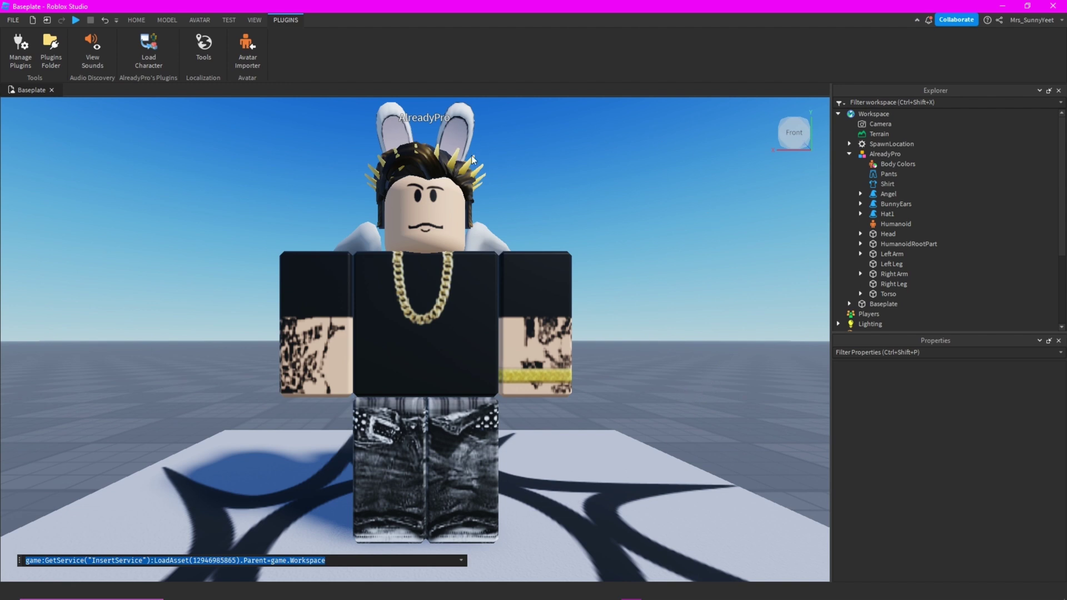
pyautogui.click(888, 203)
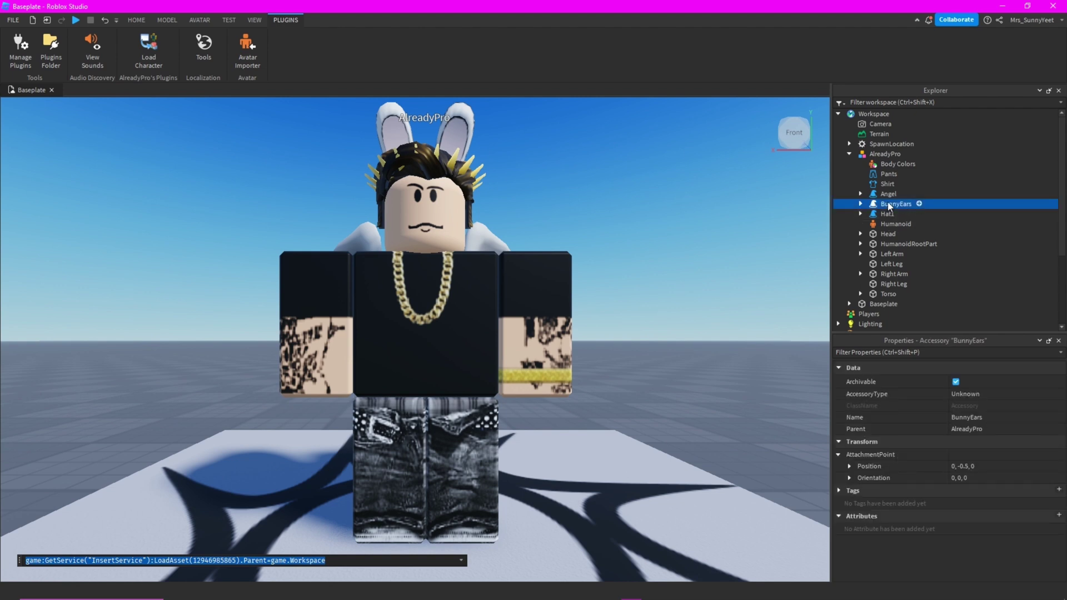
pyautogui.press('Delete')
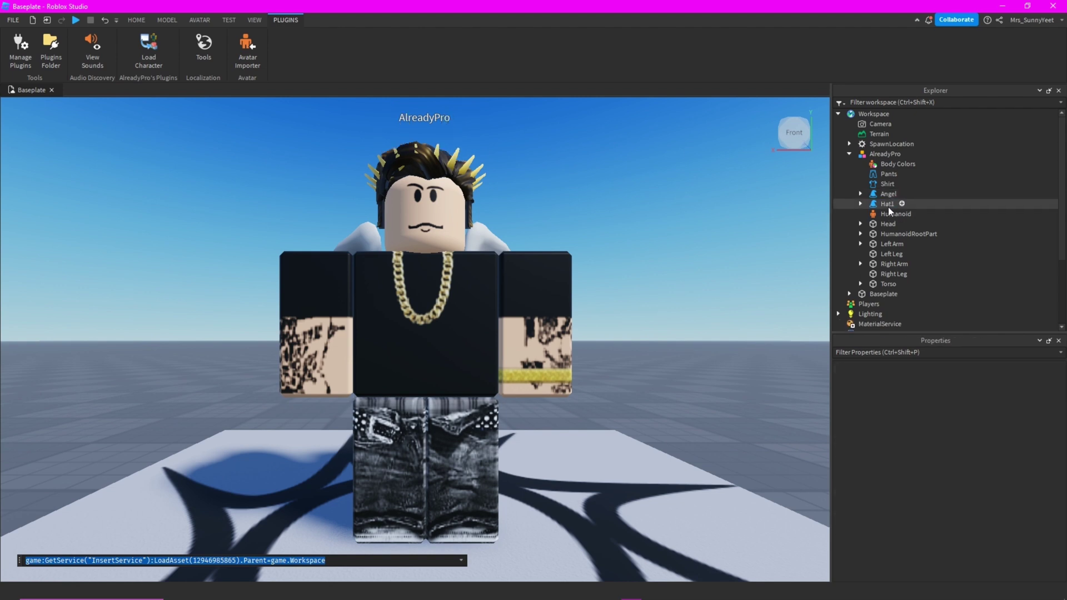
pyautogui.click(888, 196)
pyautogui.press('Delete')
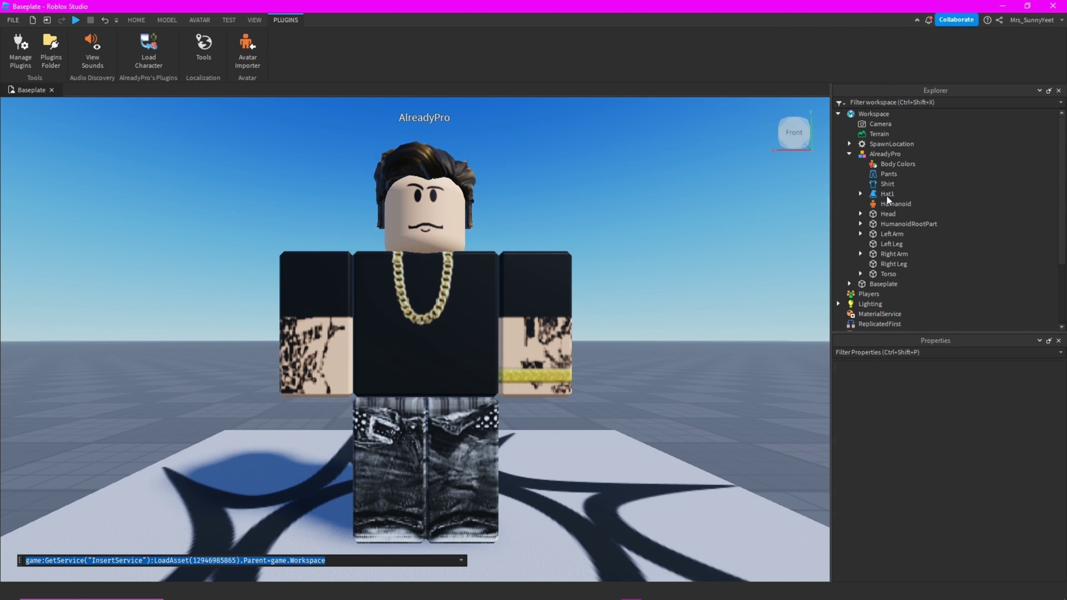
pyautogui.hotkey('alt', 'Tab')
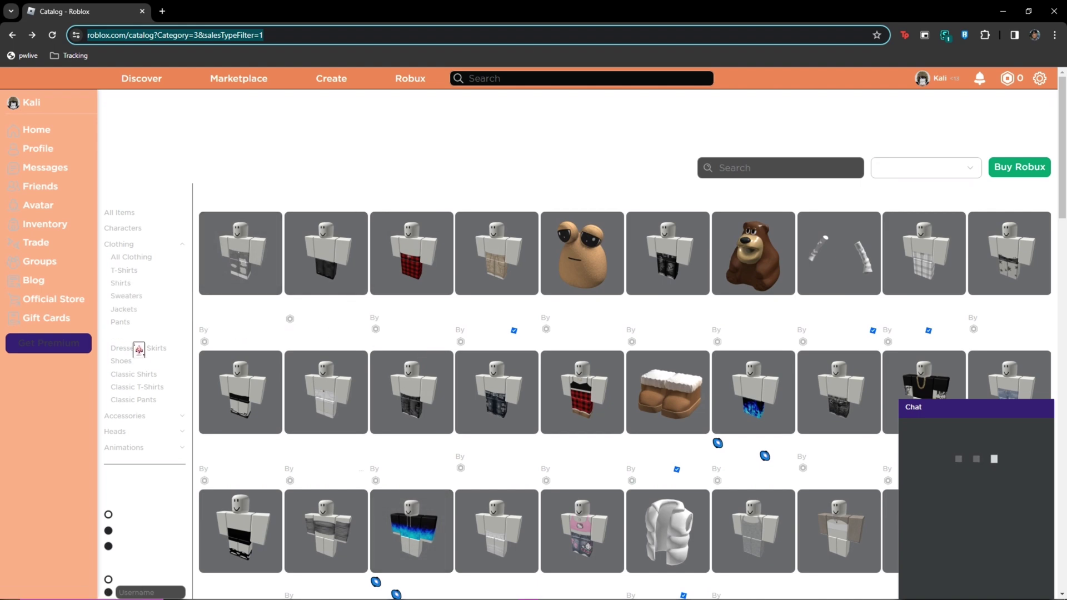
# Step: Browse the catalog's Accessories > Head section and open the Fuzzy Headband w/ Deer Antlers item
pyautogui.click(143, 416)
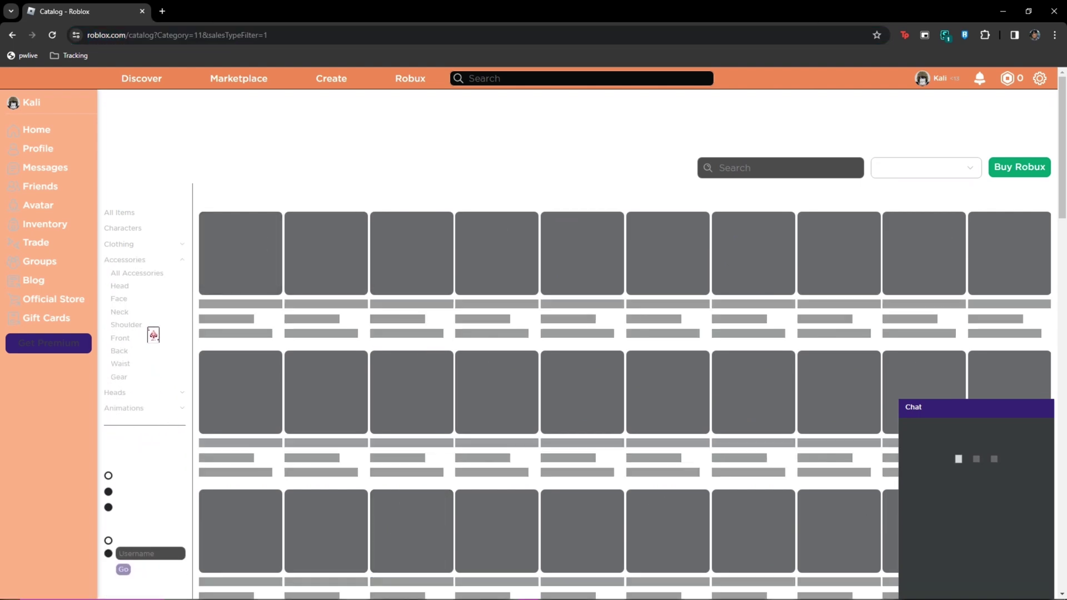
pyautogui.click(126, 284)
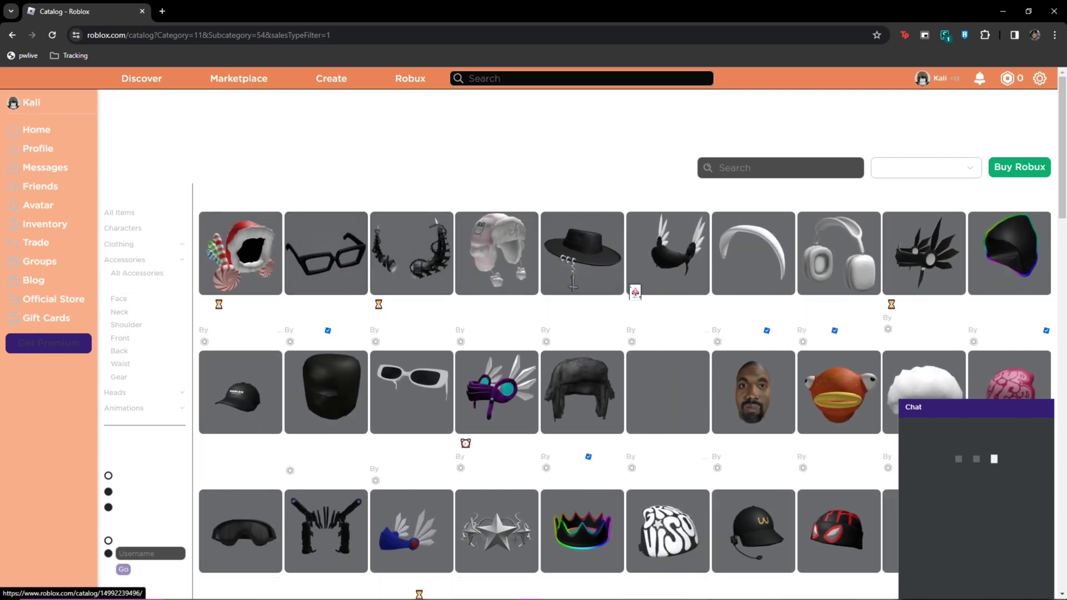
pyautogui.scroll(-9, 637, 292)
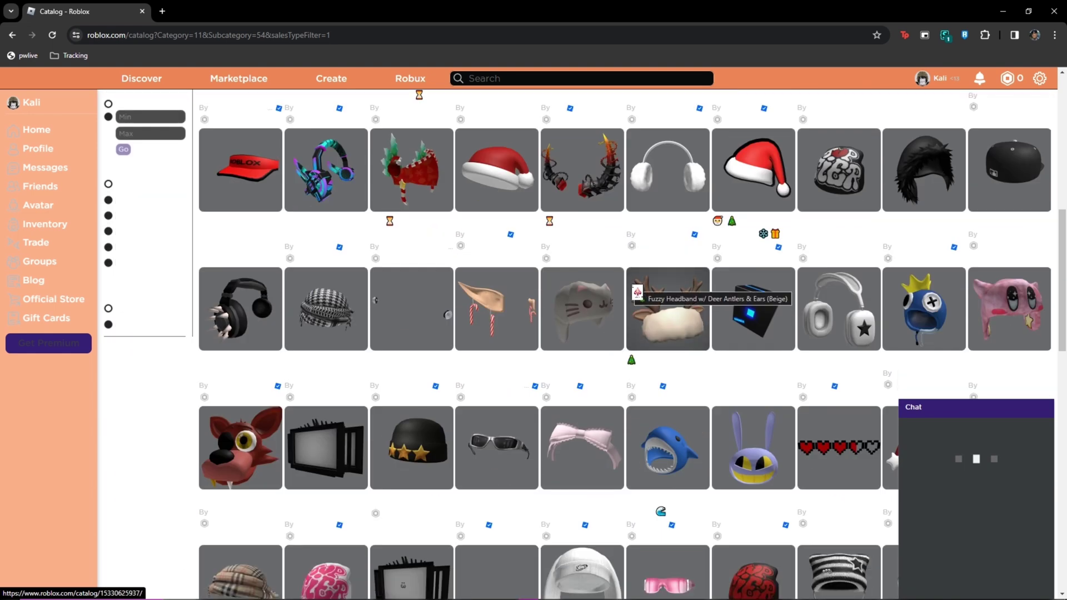
pyautogui.click(673, 319)
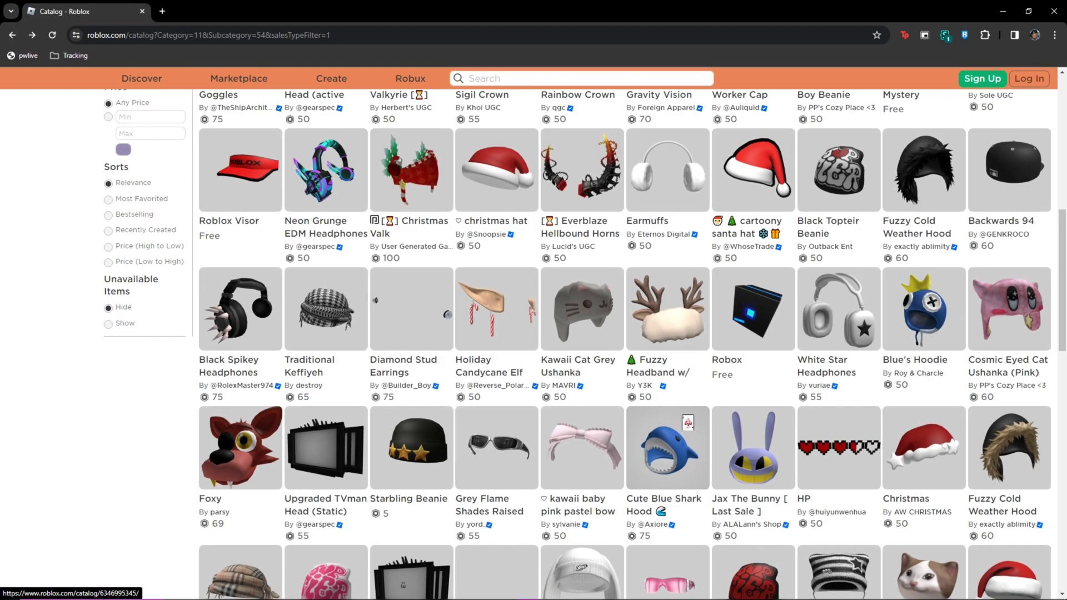
pyautogui.scroll(-2, 688, 422)
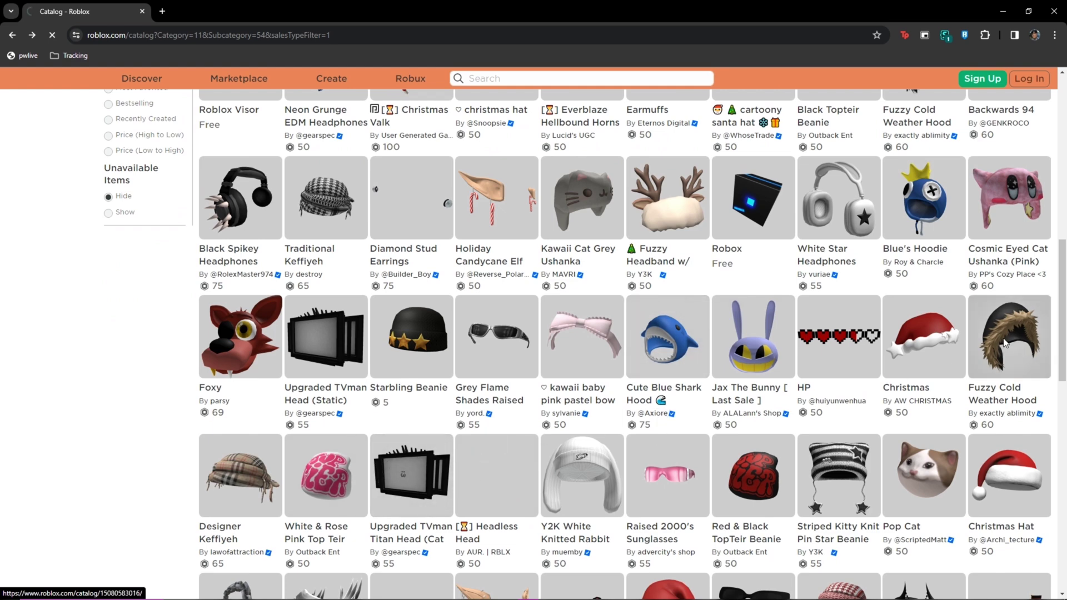
pyautogui.click(1010, 347)
pyautogui.click(183, 35)
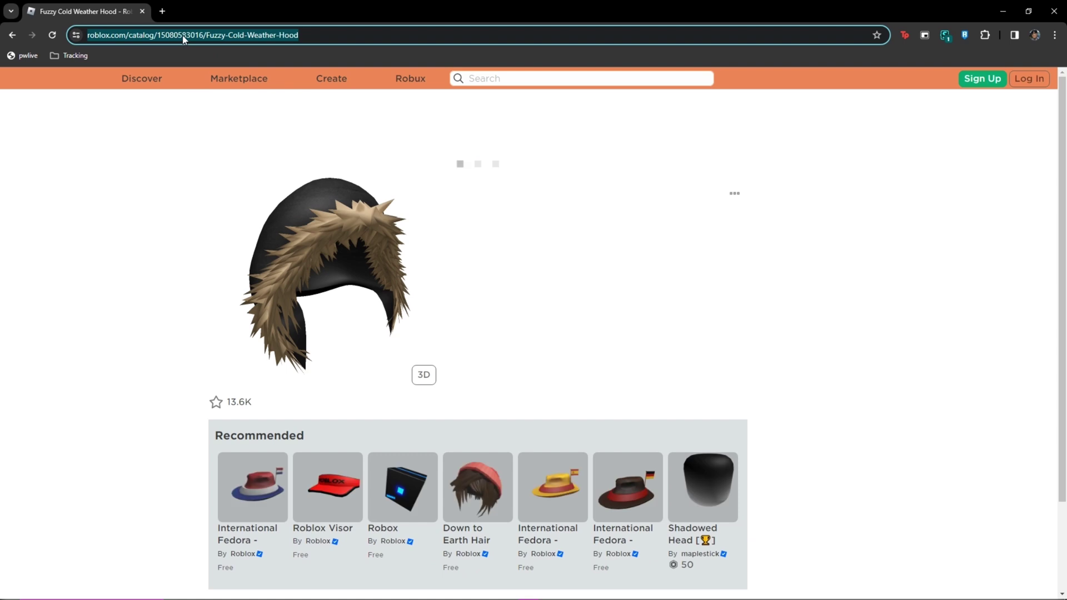
pyautogui.click(194, 34)
pyautogui.doubleClick(211, 35)
pyautogui.hotkey('ctrl', 'c')
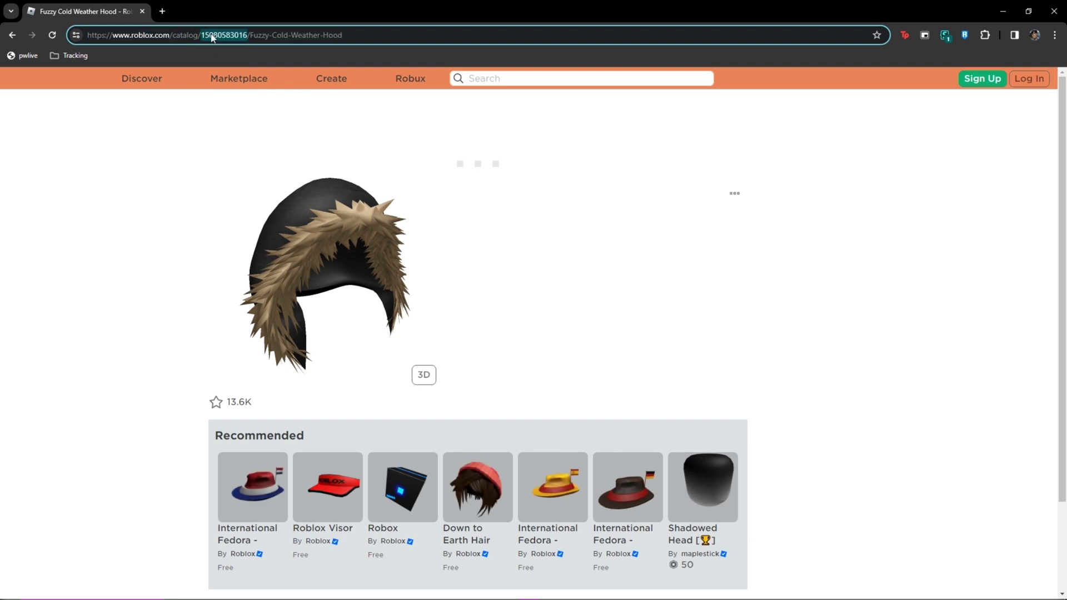
pyautogui.hotkey('alt', 'Tab')
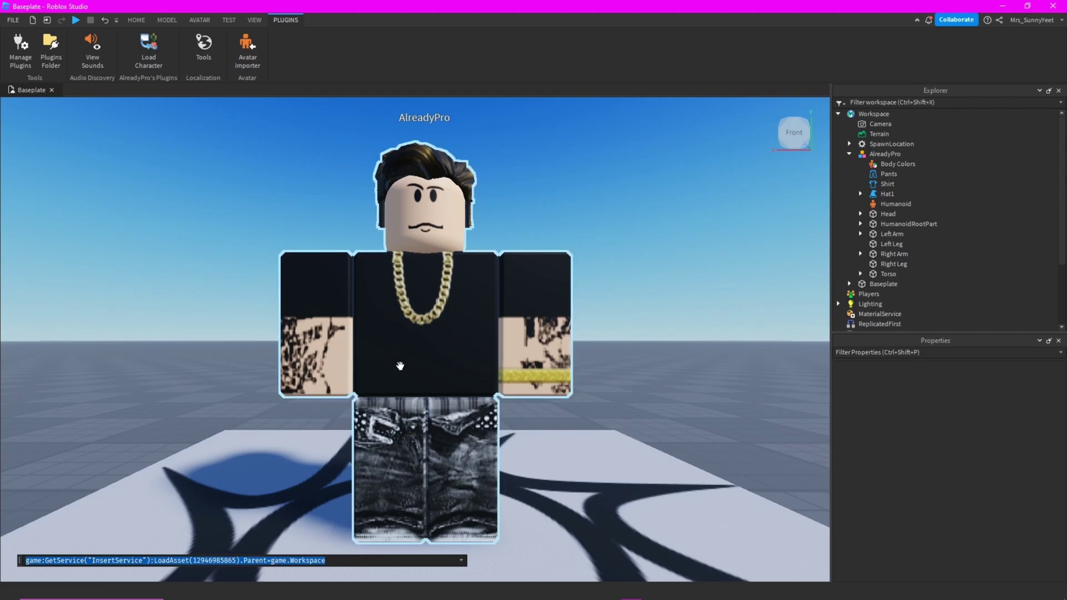
pyautogui.click(191, 560)
pyautogui.doubleClick(205, 560)
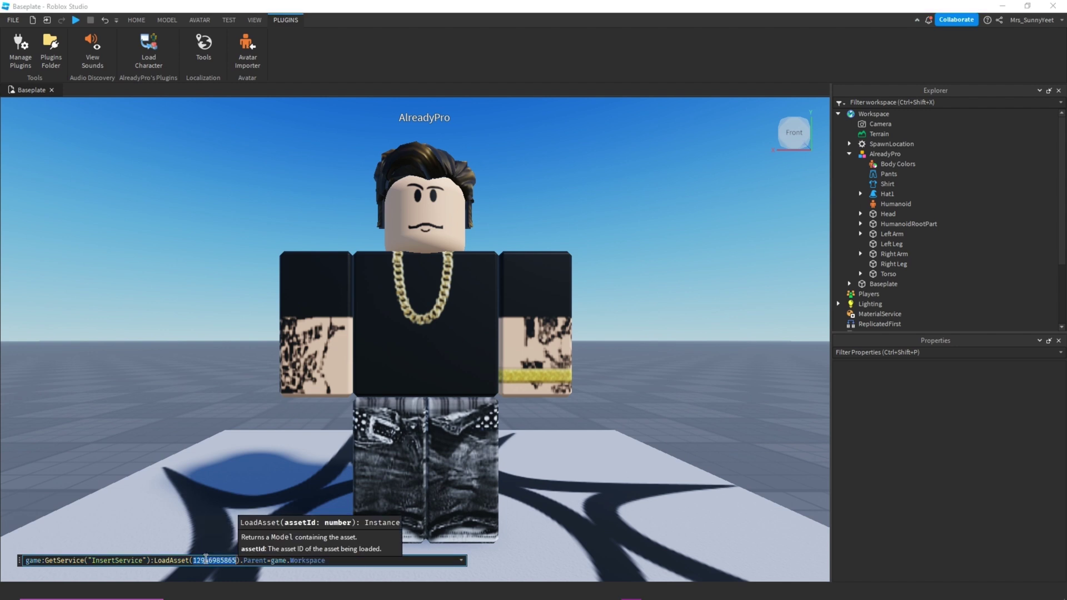
pyautogui.hotkey('ctrl', 'v')
pyautogui.press('Return')
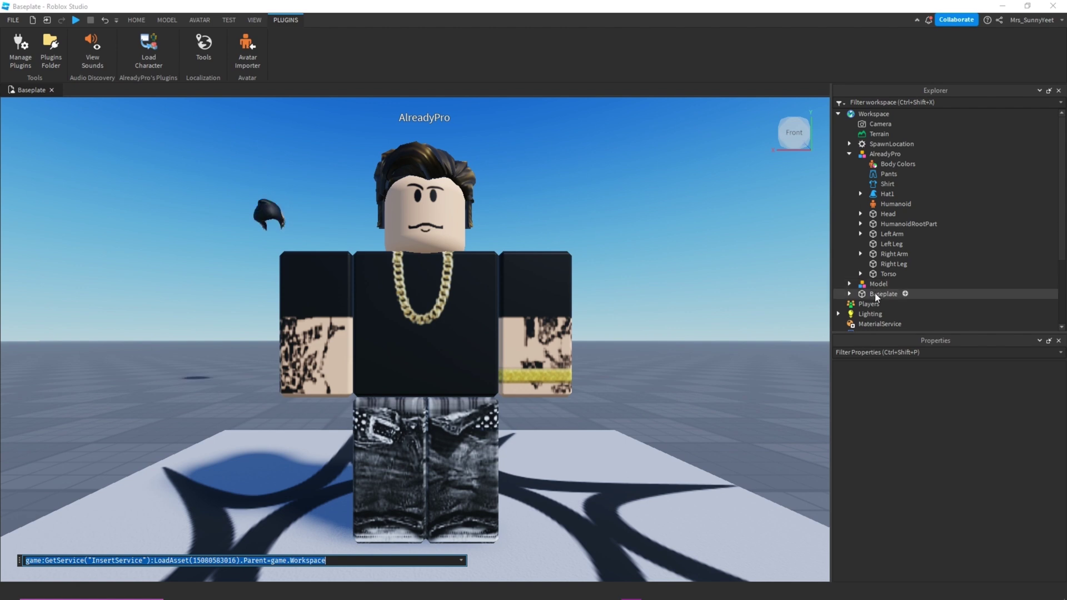
# Step: Ungroup the loaded model and put the winterhood accessory onto AlreadyPro
pyautogui.rightClick(878, 285)
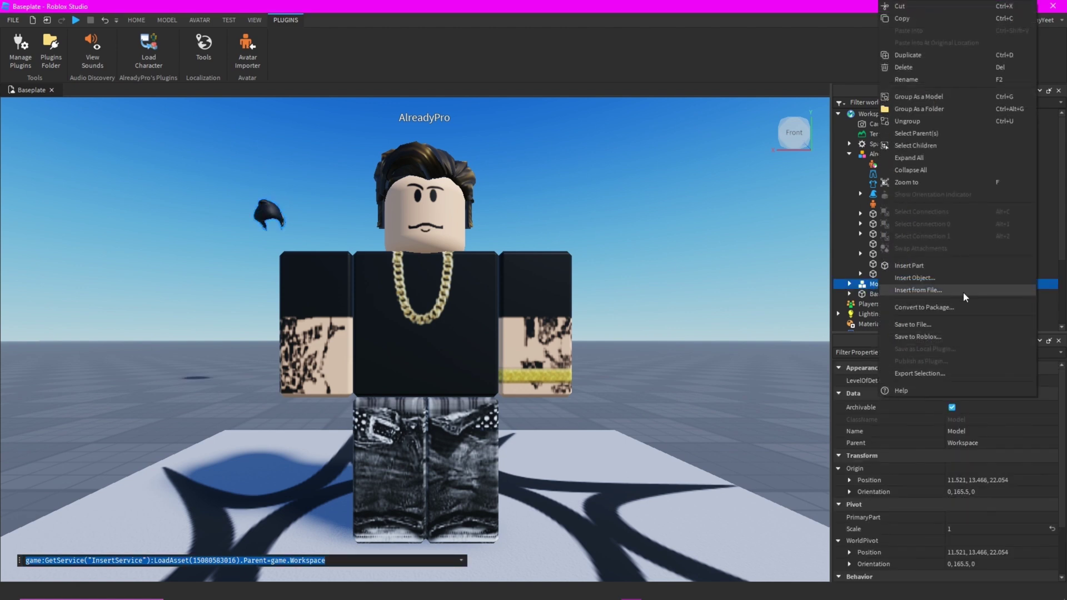
pyautogui.click(911, 120)
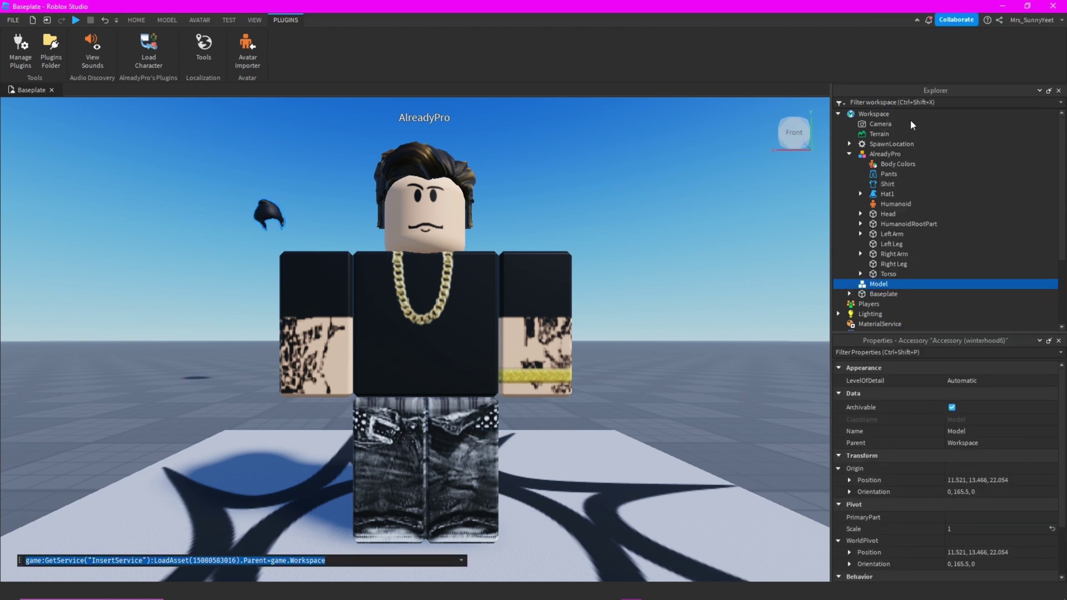
pyautogui.moveTo(884, 146); pyautogui.dragTo(885, 163)
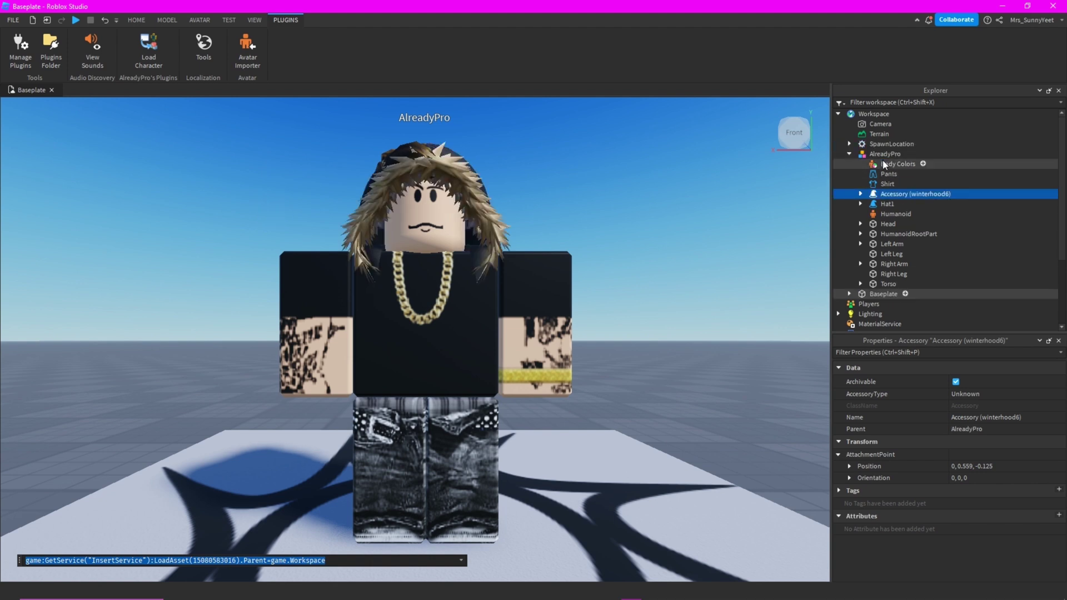